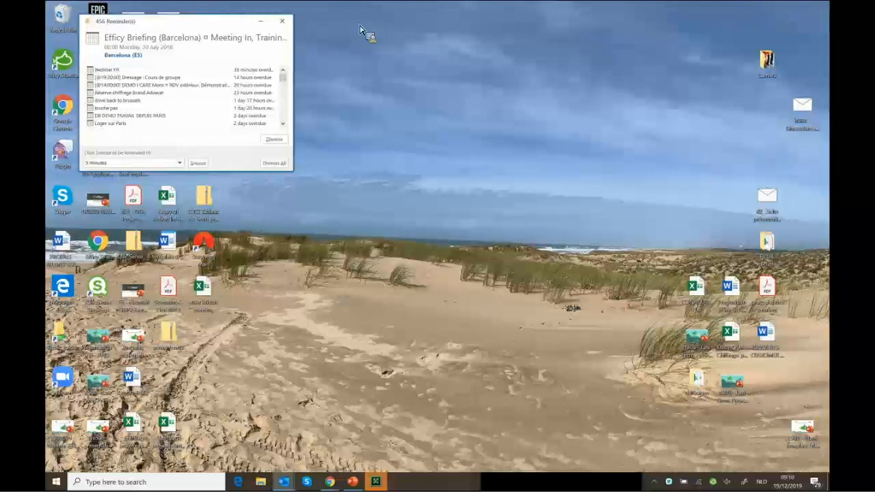
# Step: Clear the desktop, then look over the Efficy Headquarters company edit form in Chrome and put its window away
pyautogui.press('super+d')
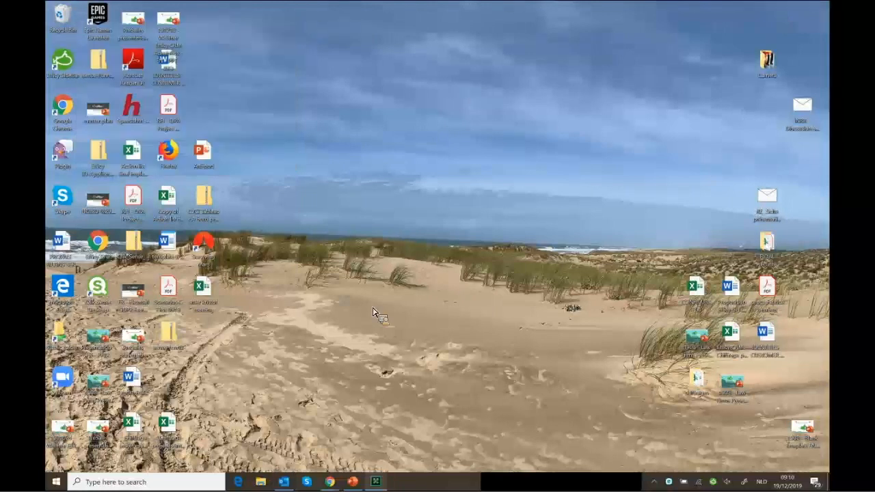
pyautogui.moveTo(335, 481)
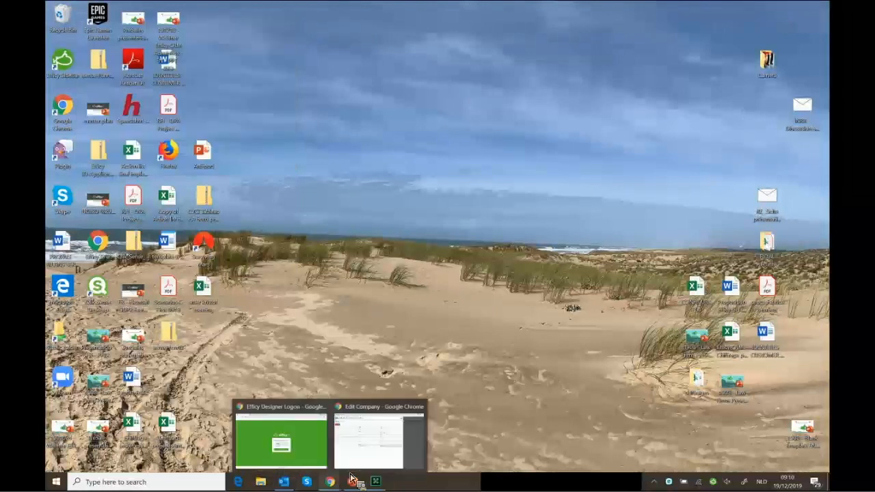
pyautogui.click(366, 444)
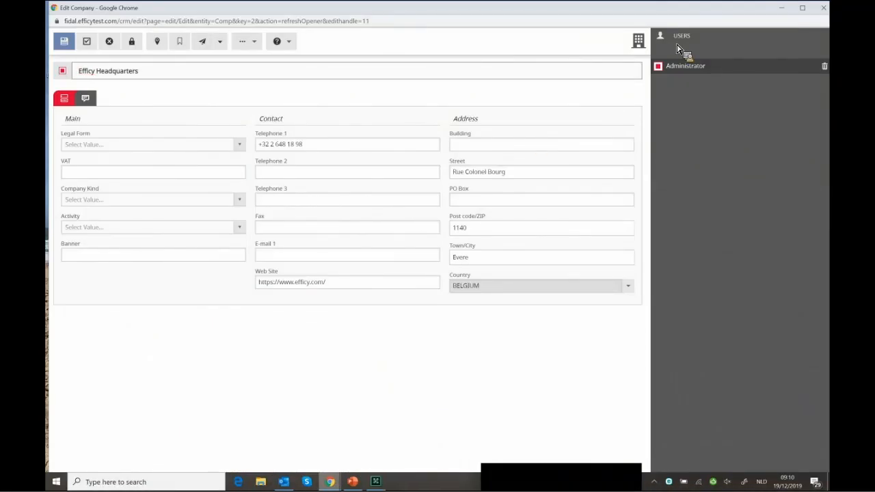
pyautogui.click(782, 12)
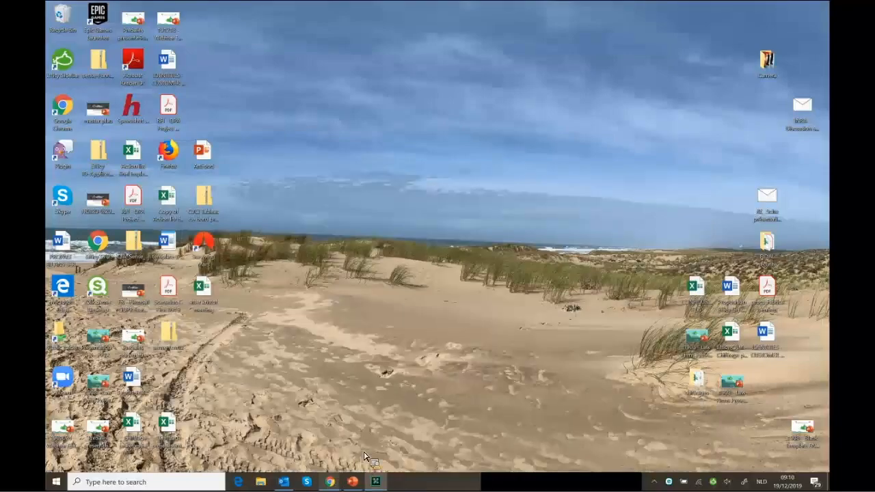
pyautogui.click(365, 456)
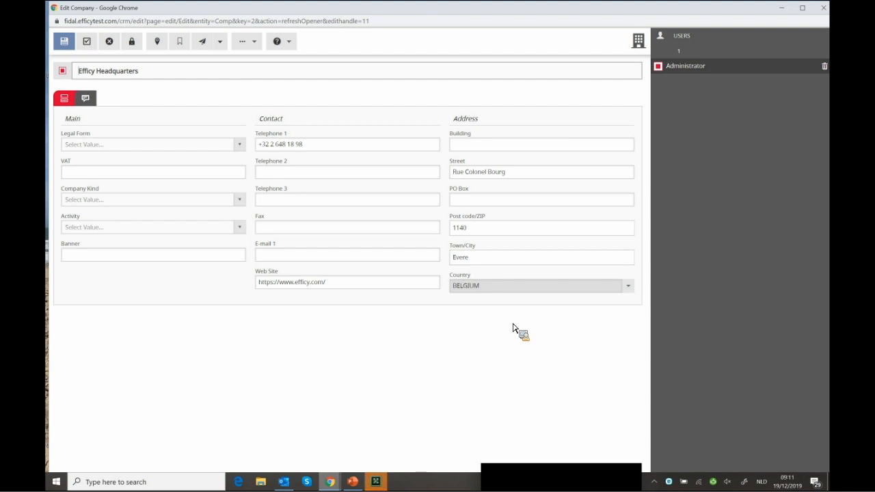
pyautogui.click(788, 12)
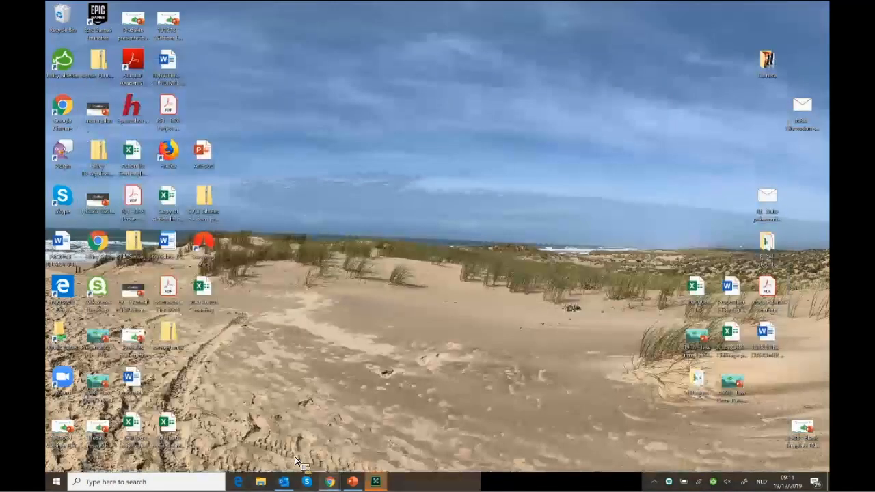
# Step: Switch to Efficy Designer in Chrome, log on with the prefilled credentials and open the field management for fields
pyautogui.click(285, 454)
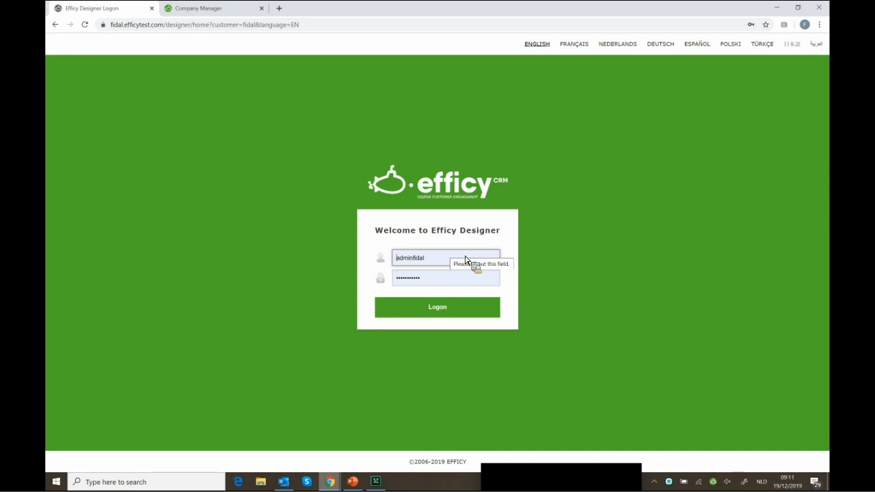
pyautogui.click(460, 313)
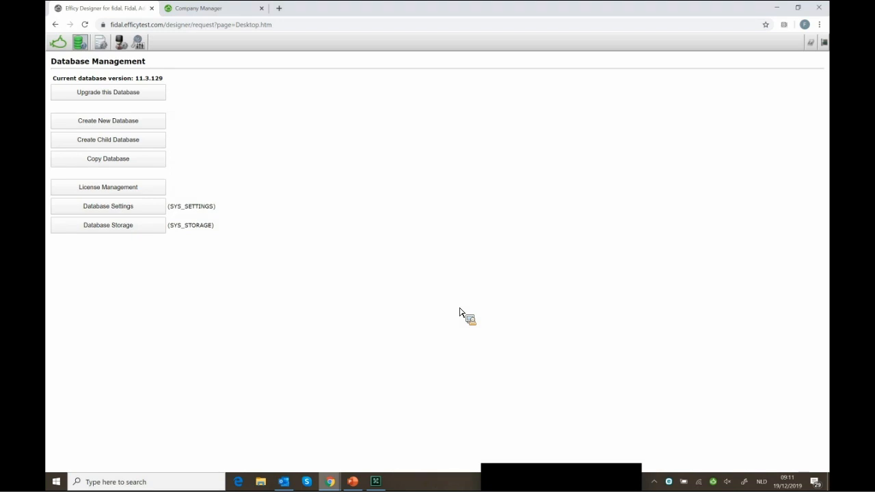
pyautogui.click(101, 43)
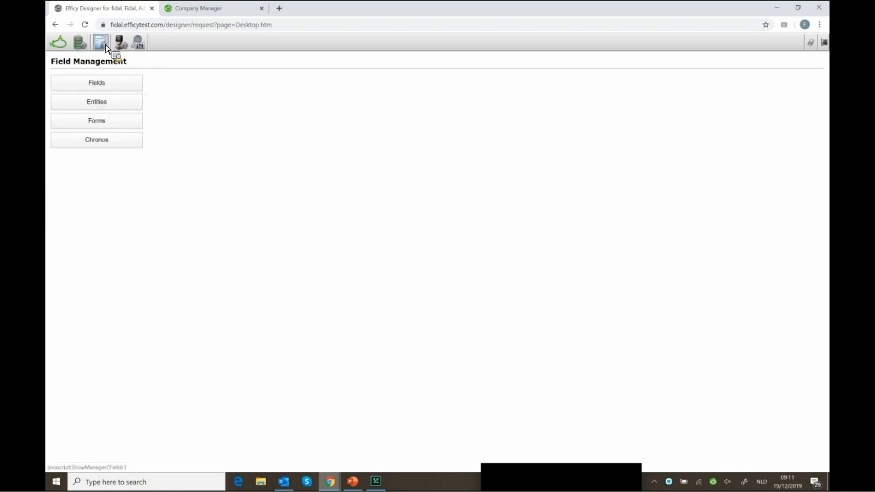
pyautogui.click(101, 87)
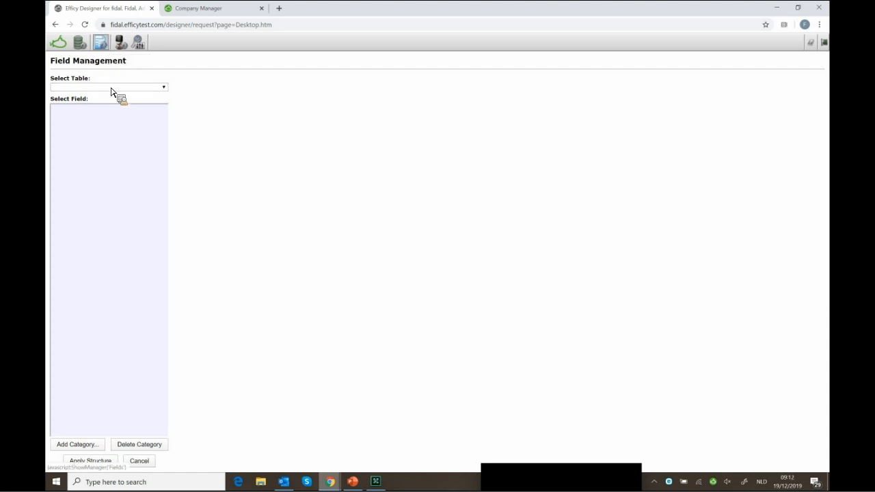
# Step: Add a panel named DEMOWEBSEM to the COMPANIES table
pyautogui.click(113, 88)
pyautogui.click(113, 113)
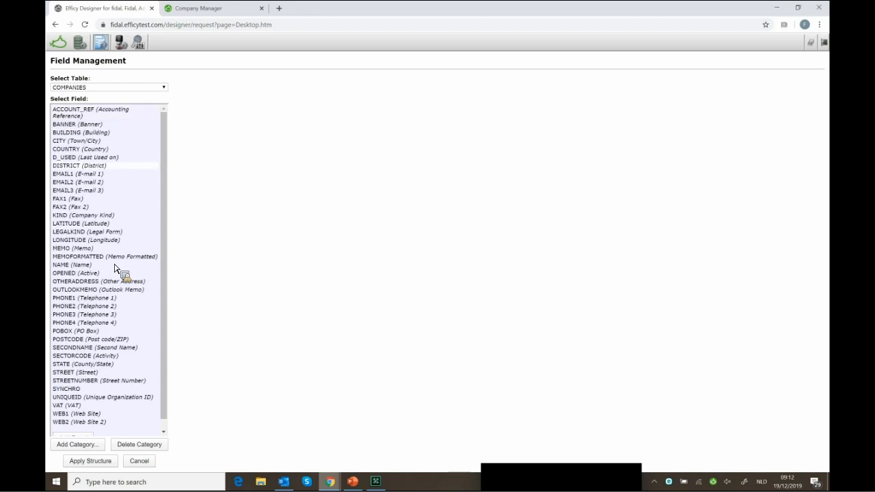
pyautogui.scroll(-1, 115, 268)
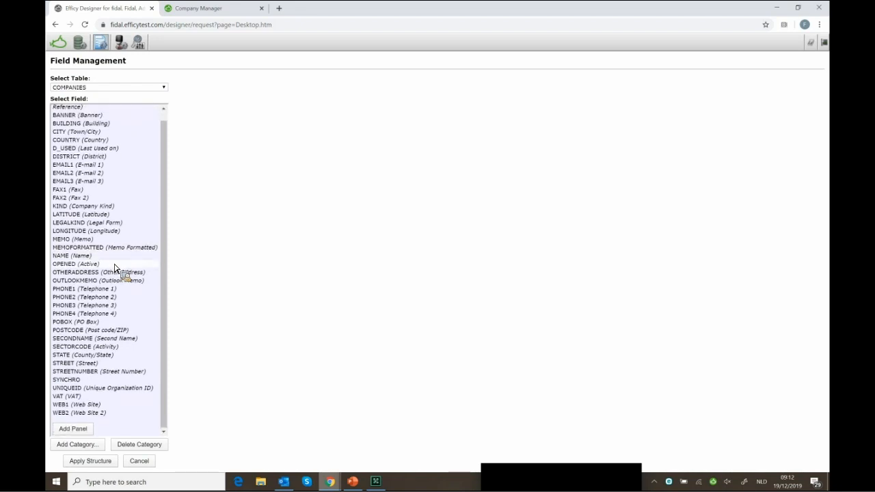
pyautogui.scroll(1, 115, 268)
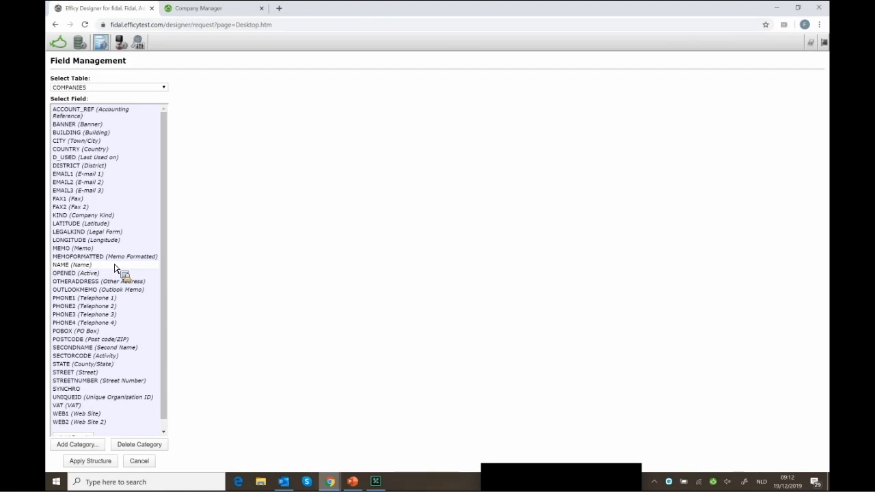
pyautogui.scroll(-1, 115, 268)
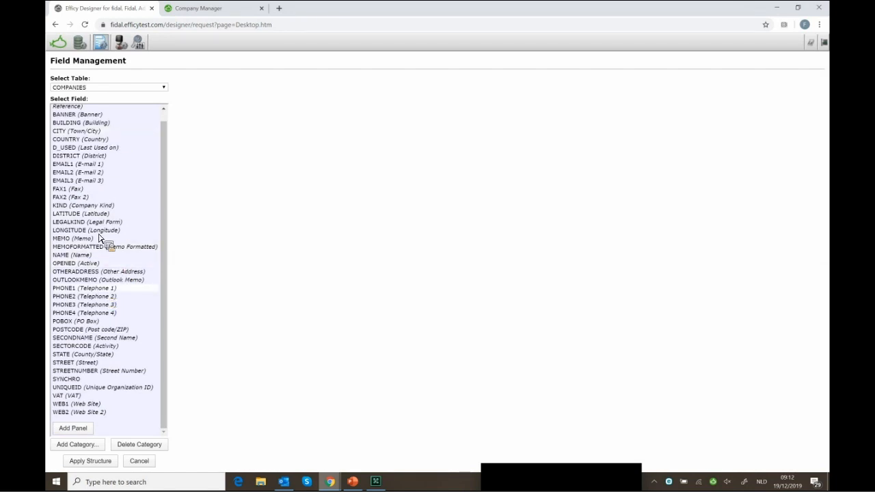
pyautogui.click(72, 428)
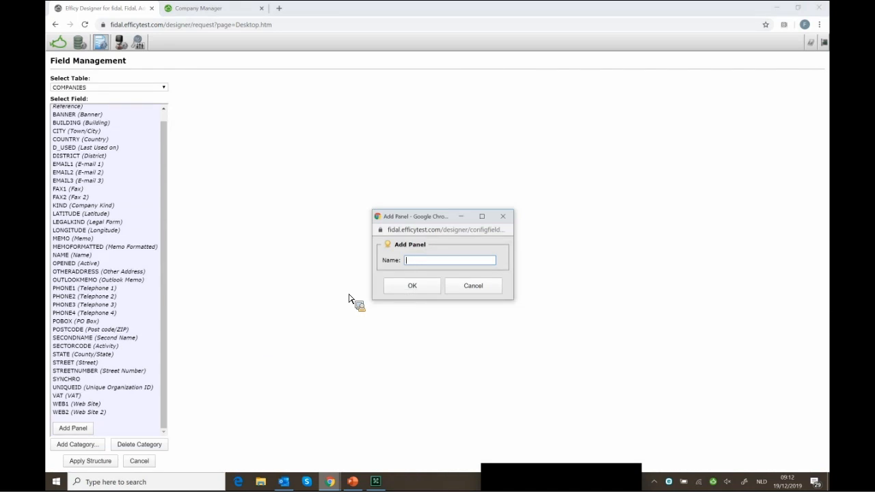
pyautogui.write('DEMOWEBSEM')
pyautogui.click(407, 290)
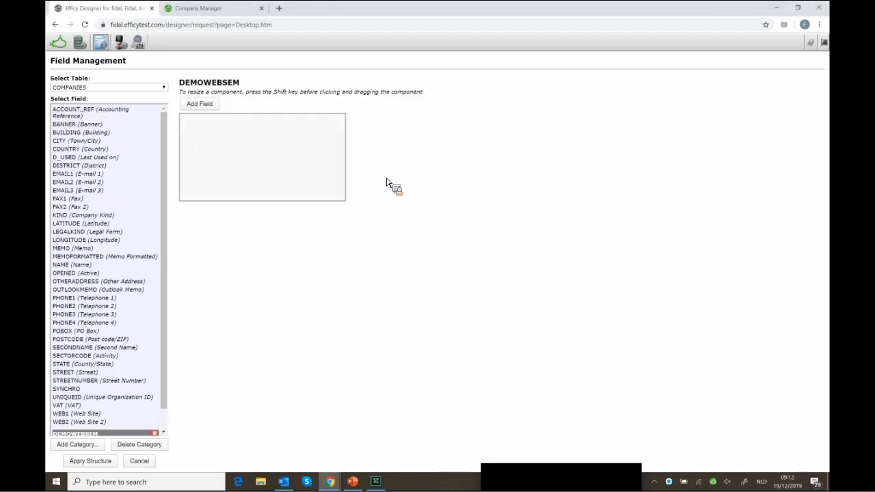
# Step: Add a checkbox field F_CHECKDEMO, checked by default, to the DEMOWEBSEM panel and move it to about left 248, top 24
pyautogui.click(215, 107)
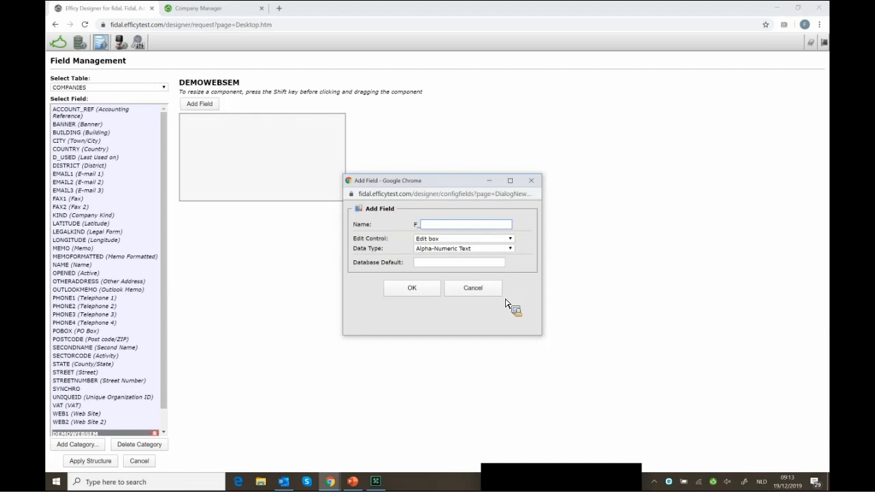
pyautogui.write('CH')
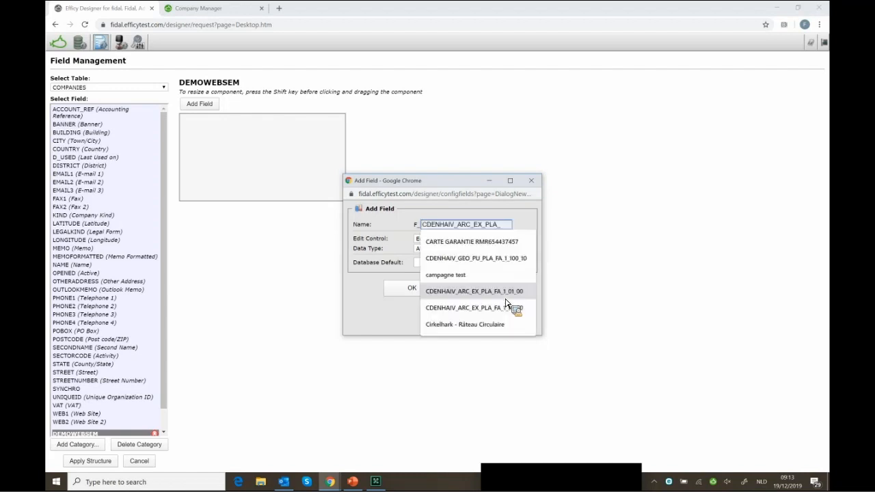
pyautogui.write('ECKDEMO')
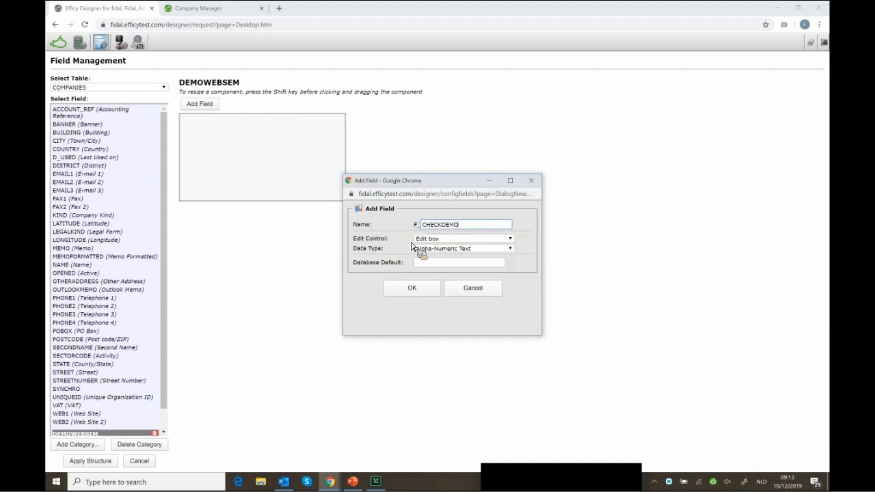
pyautogui.click(424, 240)
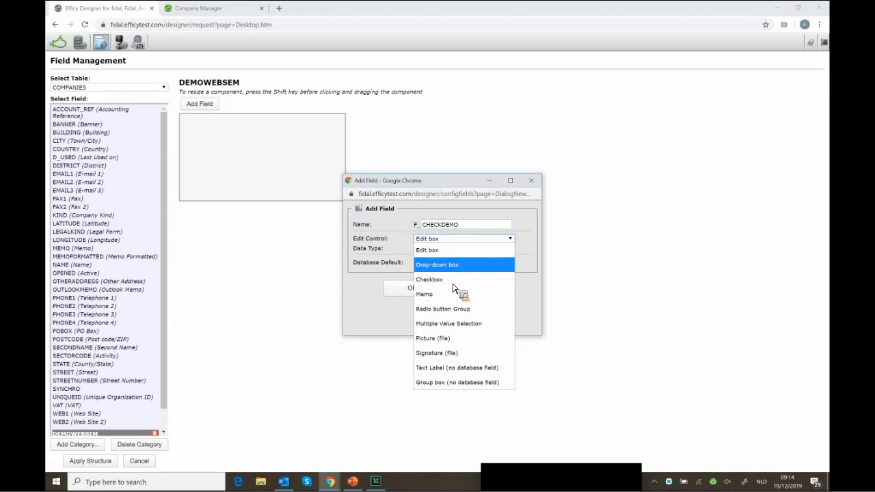
pyautogui.click(455, 278)
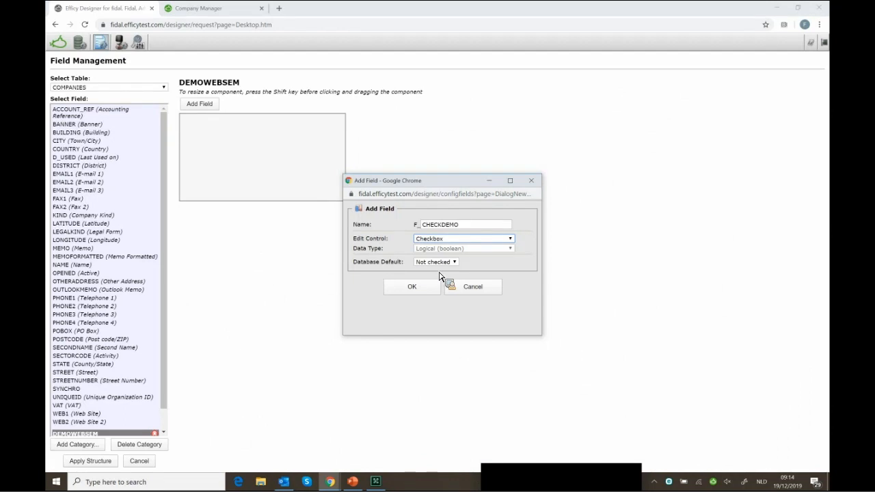
pyautogui.click(440, 268)
pyautogui.click(439, 262)
pyautogui.click(416, 289)
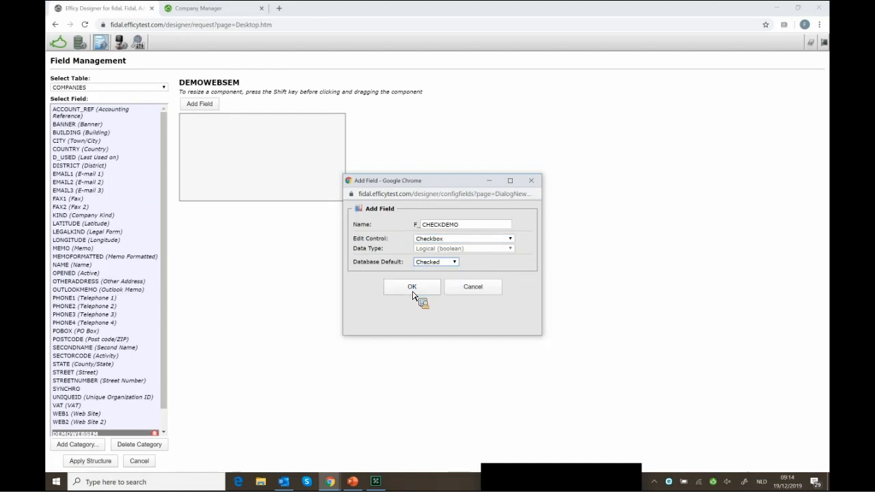
pyautogui.click(412, 288)
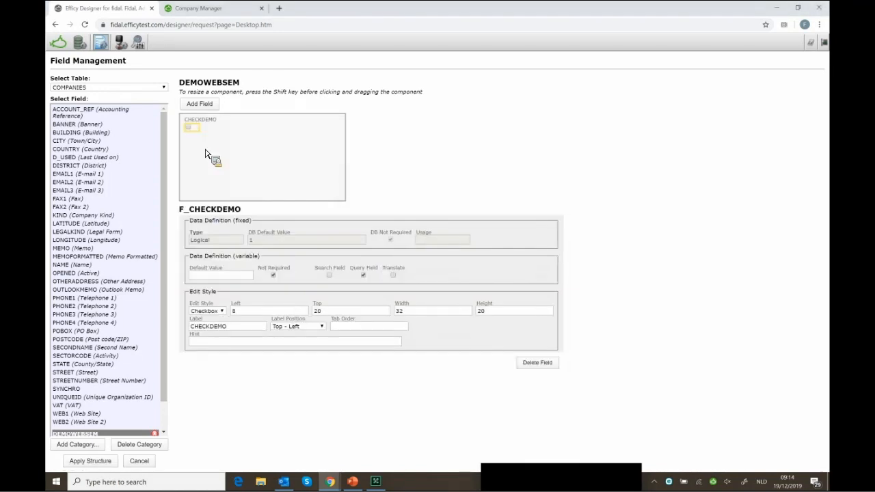
pyautogui.moveTo(225, 138); pyautogui.dragTo(333, 133)
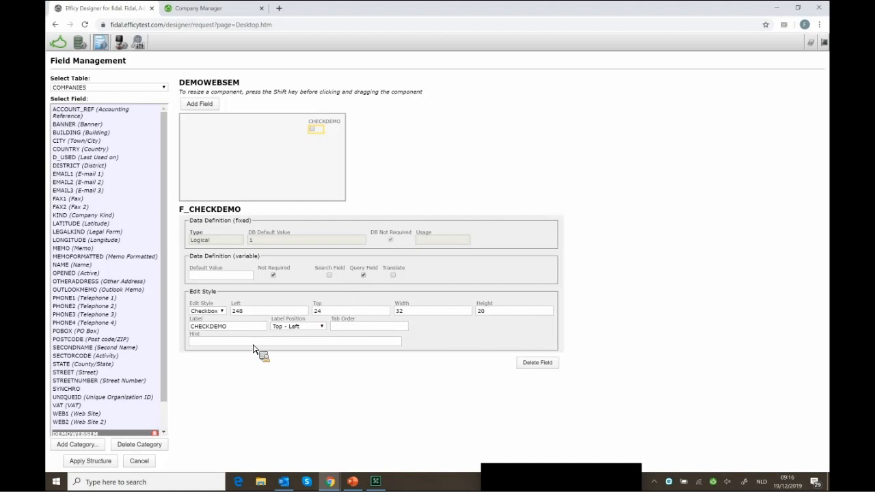
pyautogui.click(210, 342)
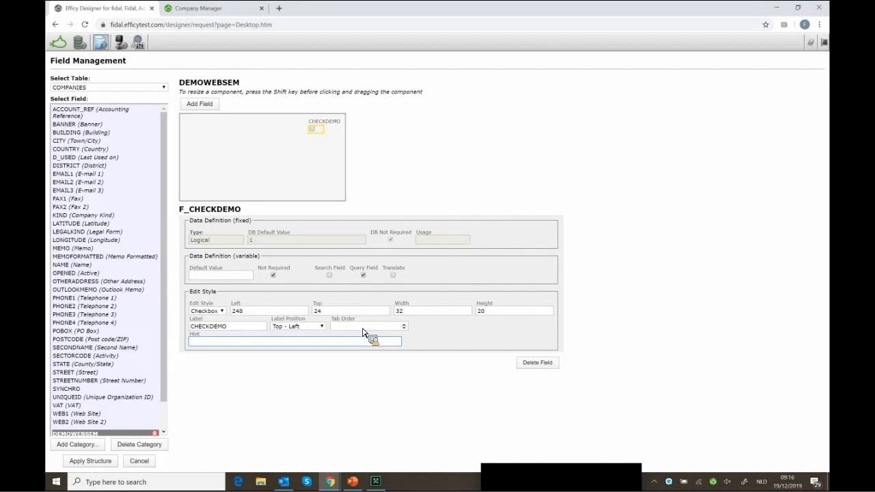
# Step: Add a drop-down box field F_DROPDEMO with the Alpha-Numeric Text data type to the DEMOWEBSEM panel
pyautogui.click(196, 110)
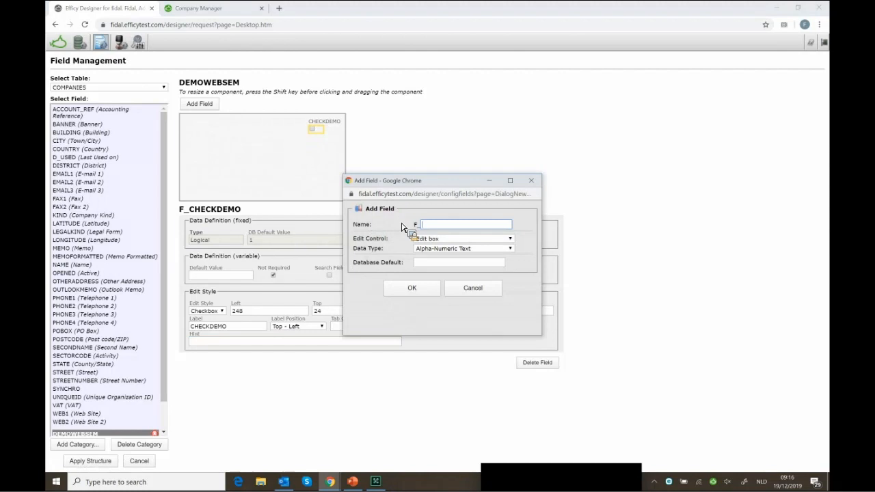
pyautogui.write('DROPDEMO')
pyautogui.click(446, 239)
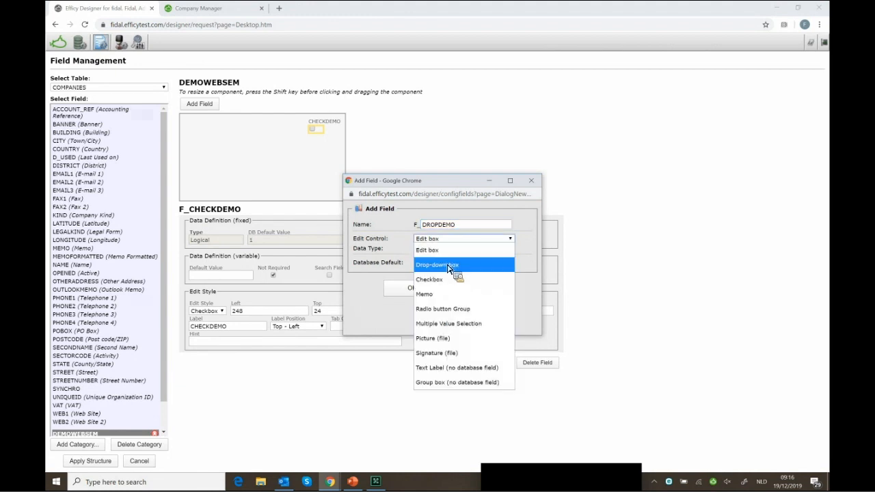
pyautogui.click(450, 266)
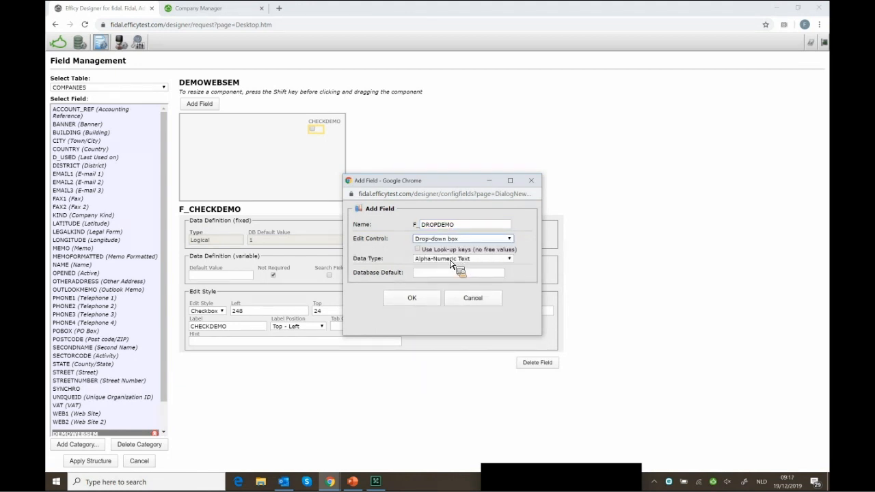
pyautogui.click(450, 260)
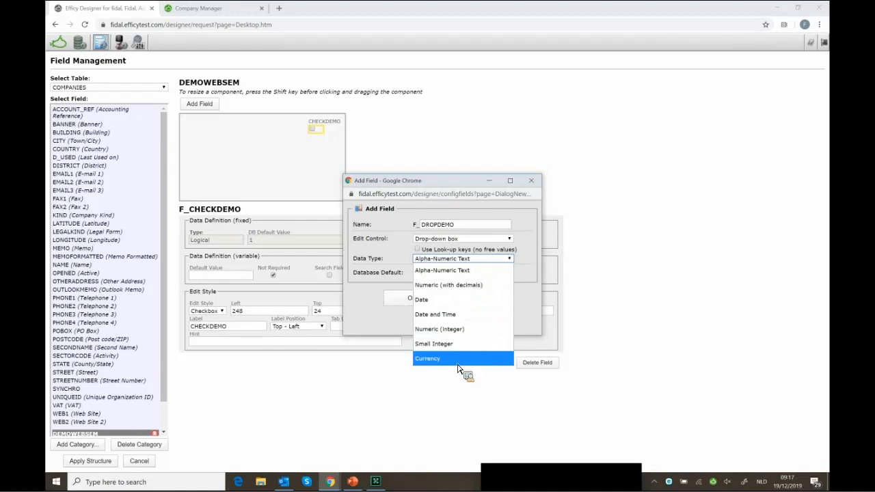
pyautogui.click(467, 271)
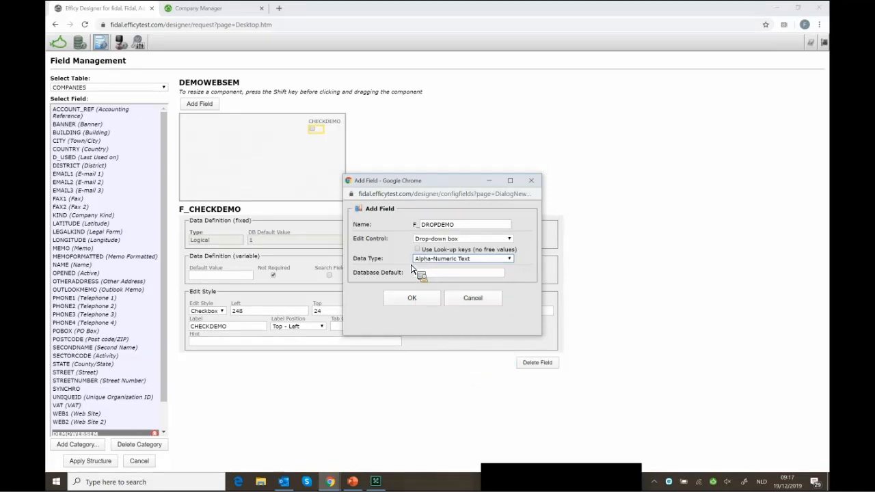
pyautogui.click(418, 303)
# Step: Move the DROPDEMO field to about left 24, top 24 and set its lookup table to LK_ACTI_MODE
pyautogui.moveTo(337, 151)
pyautogui.mouseDown()
pyautogui.moveTo(233, 146)
pyautogui.moveTo(220, 130)
pyautogui.mouseUp()
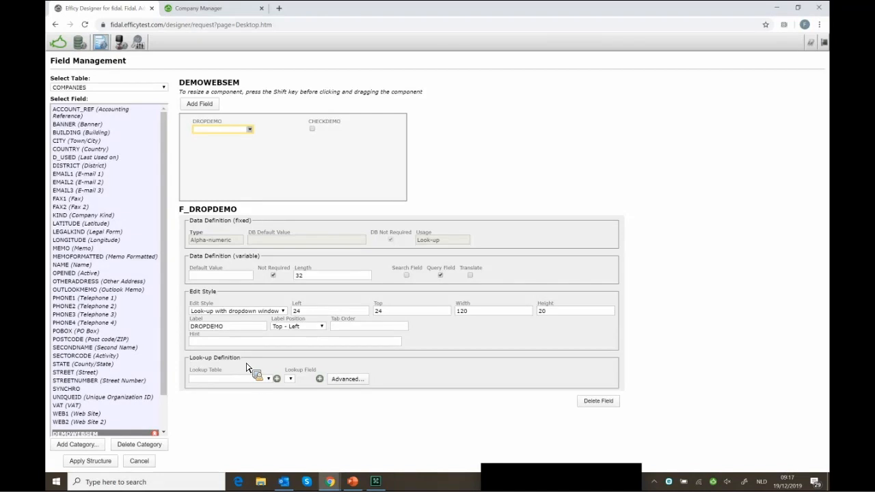
pyautogui.click(264, 378)
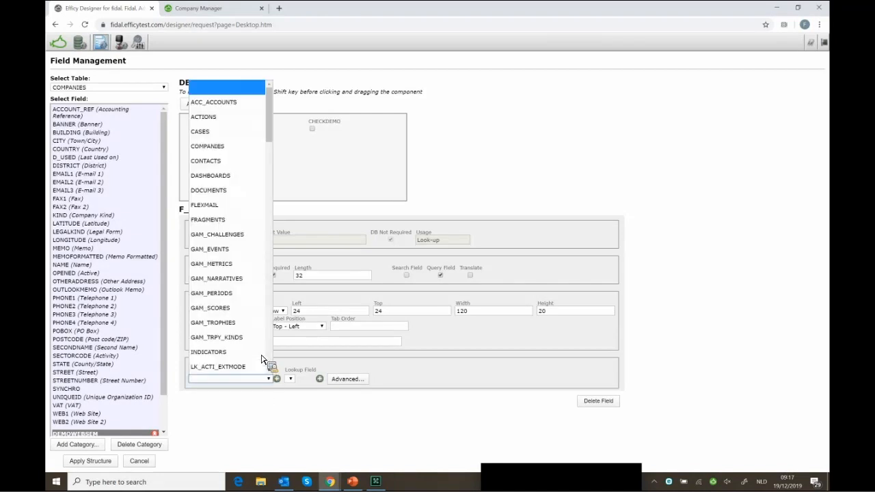
pyautogui.scroll(-1, 260, 292)
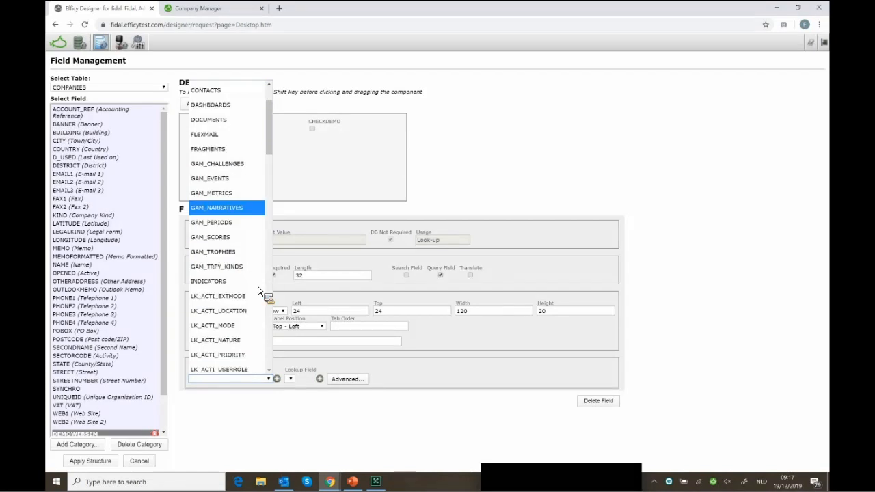
pyautogui.scroll(-1, 260, 292)
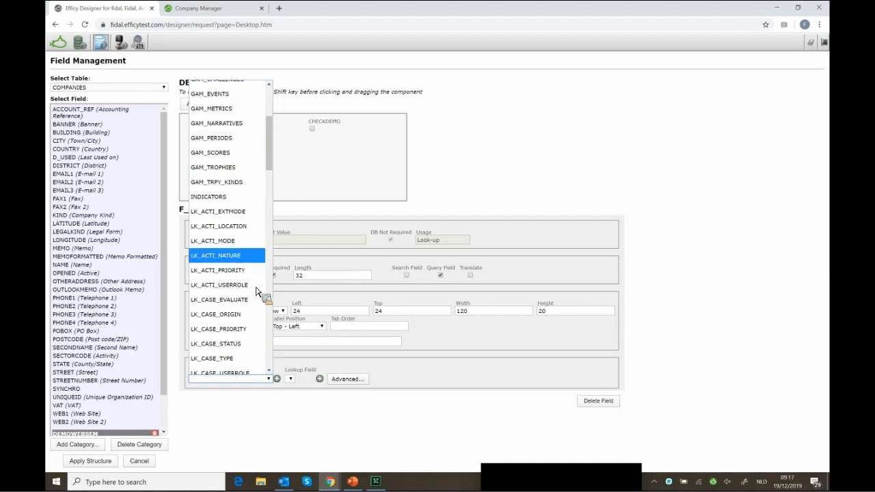
pyautogui.click(229, 241)
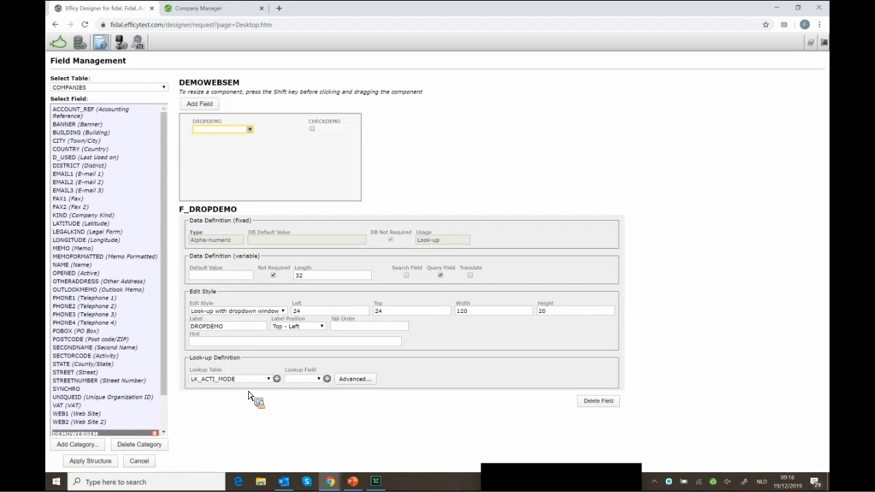
# Step: Apply the new COMPANIES structure to the database and answer the commit confirmation
pyautogui.click(306, 382)
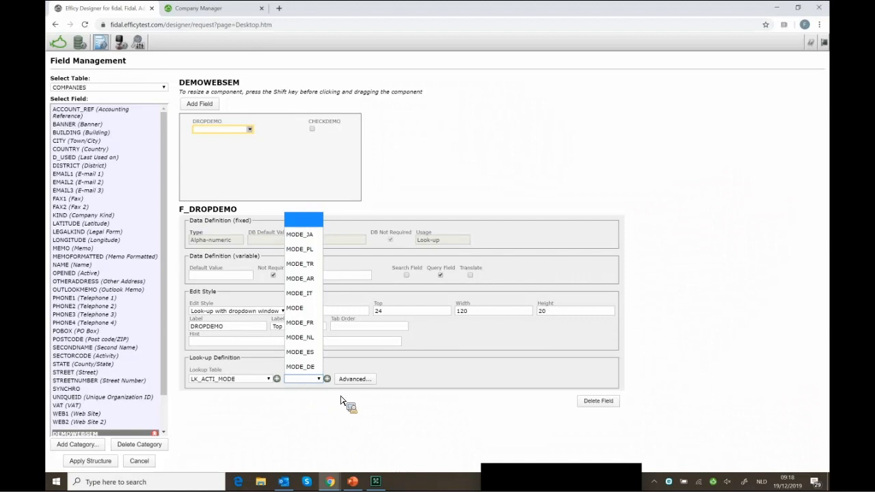
pyautogui.click(402, 452)
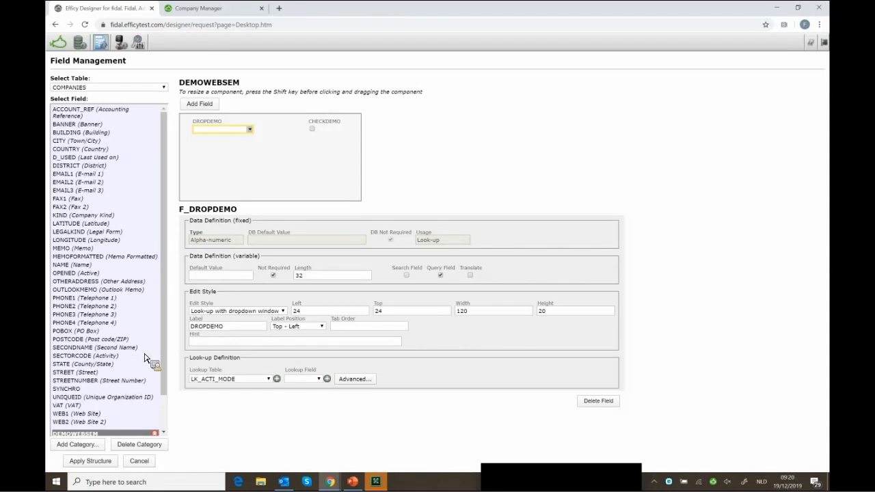
pyautogui.click(91, 464)
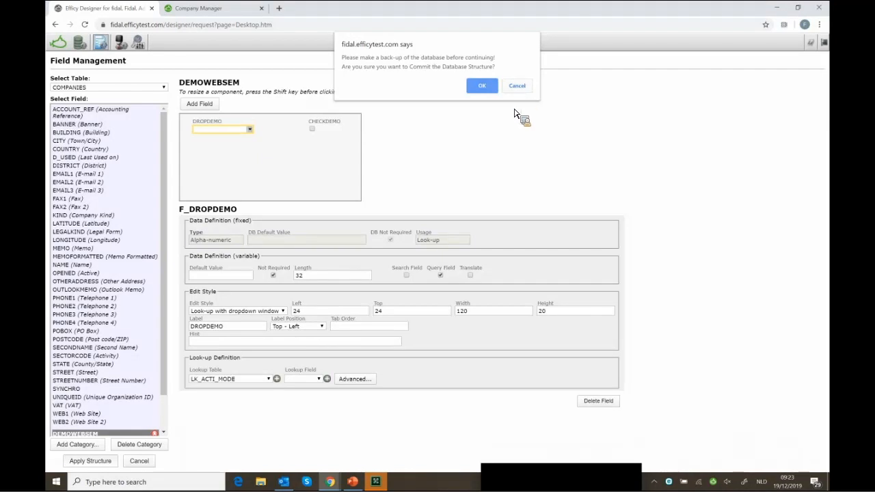
pyautogui.press('Return')
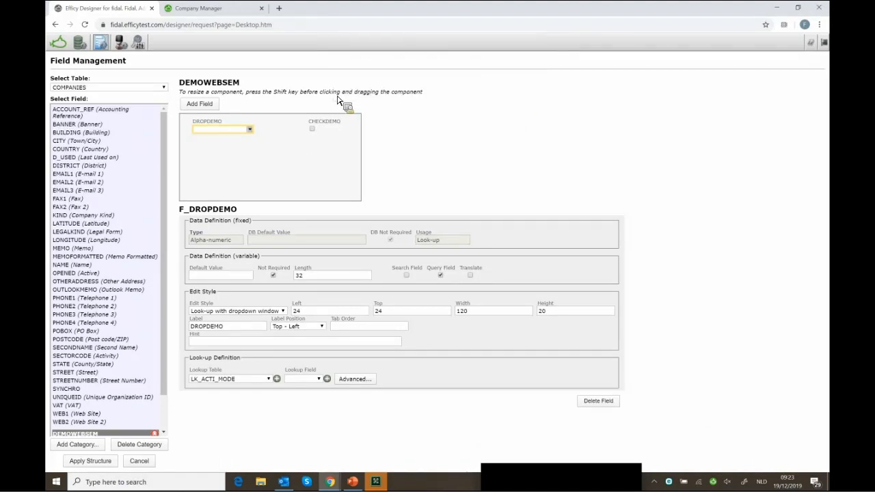
# Step: Filter the forms list by "comp" and open the section and field configuration of the Standard: Edit Company form
pyautogui.click(104, 45)
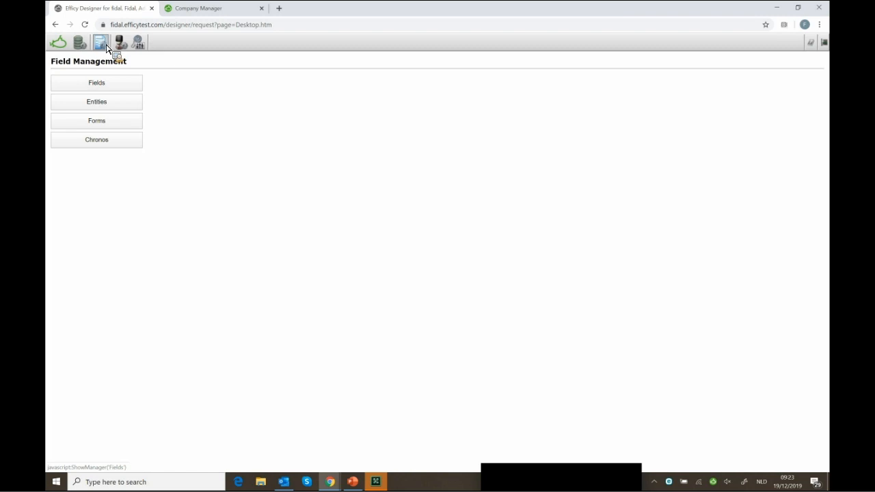
pyautogui.click(97, 123)
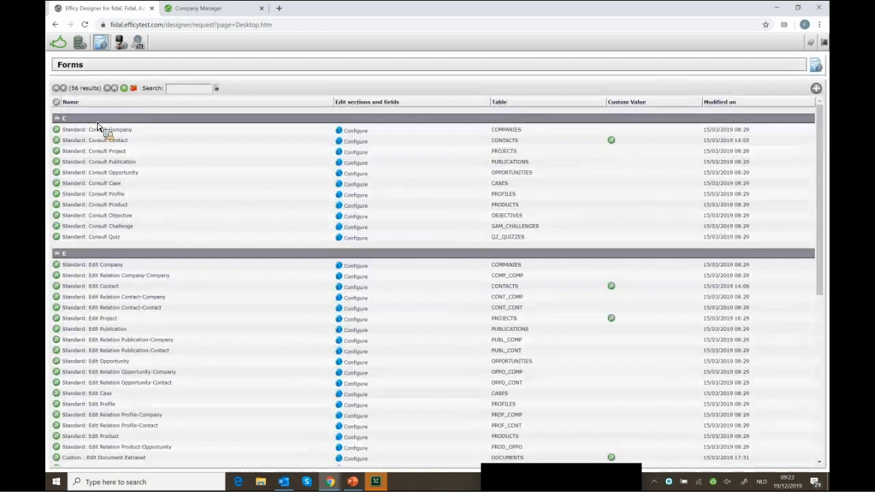
pyautogui.click(182, 98)
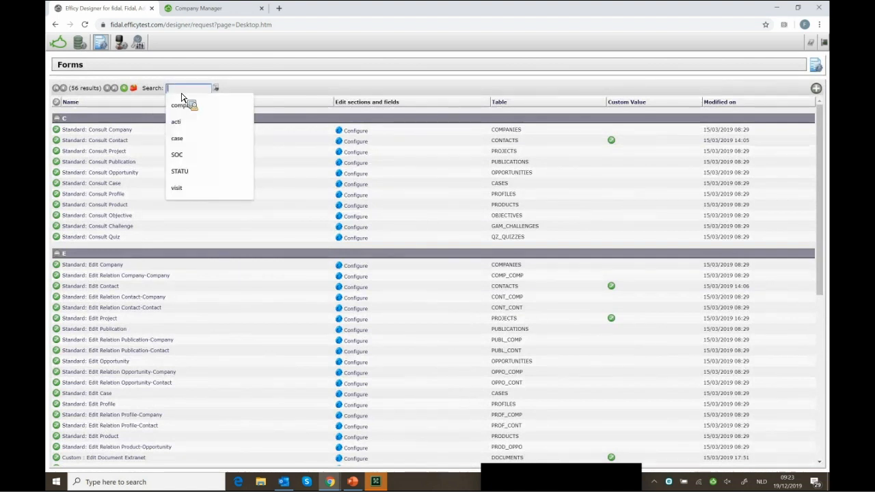
pyautogui.write('comp')
pyautogui.press('Return')
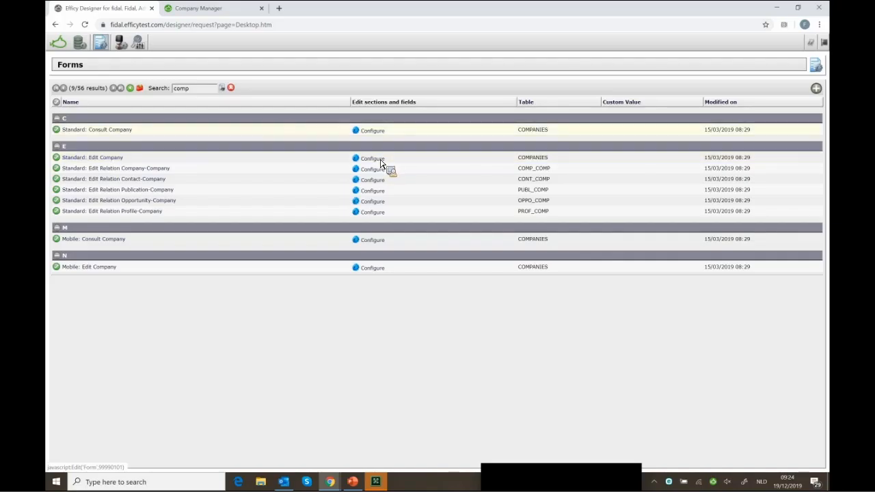
pyautogui.click(381, 161)
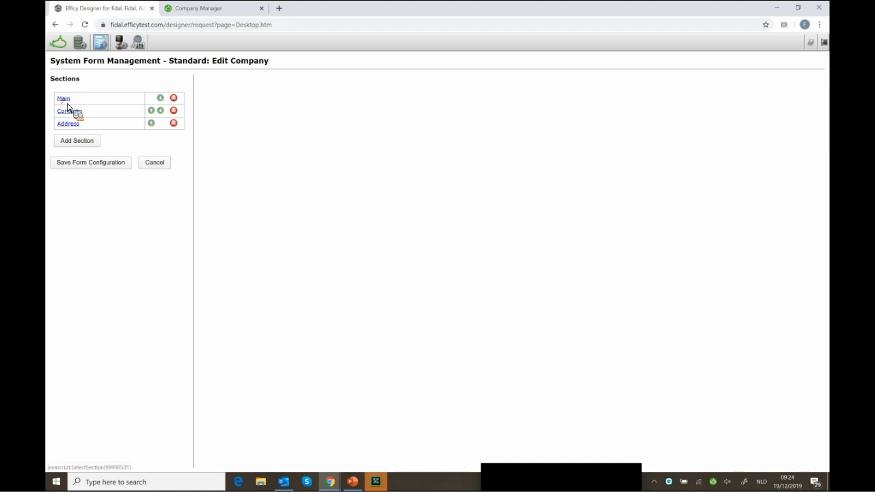
# Step: Open the form's Main section and compare its fields with the Edit Company window
pyautogui.rightClick(67, 106)
pyautogui.click(66, 101)
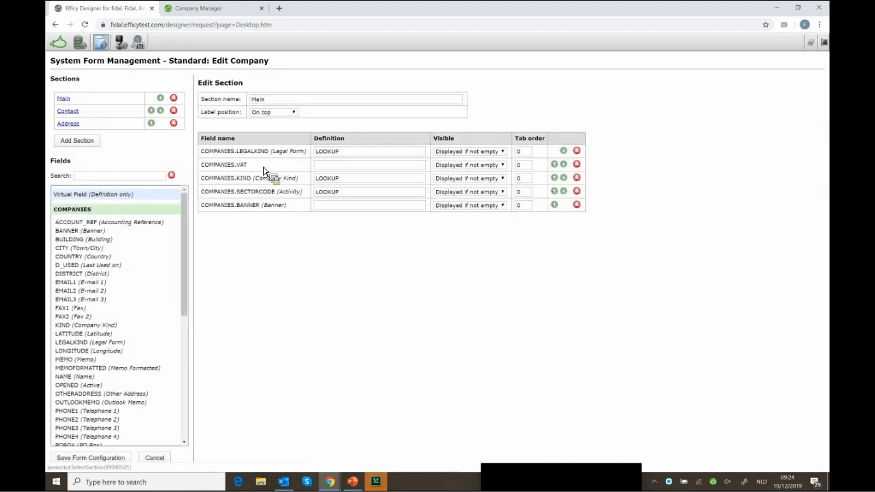
pyautogui.click(331, 482)
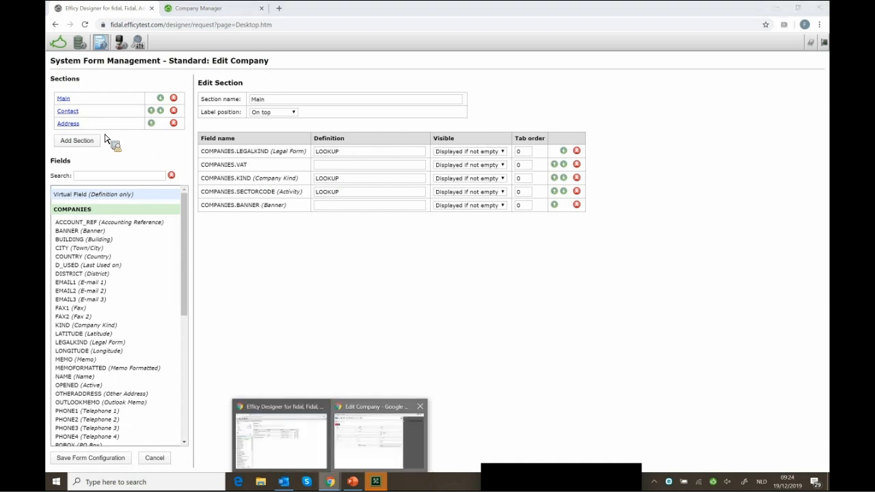
pyautogui.click(368, 447)
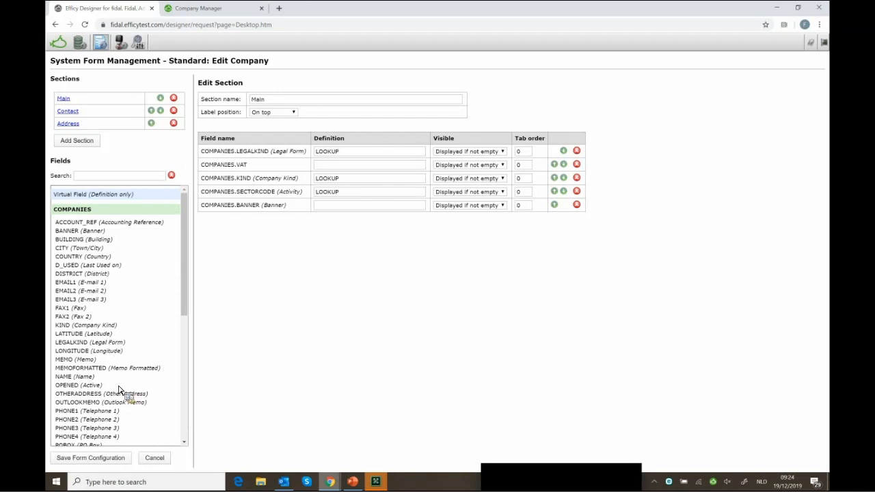
# Step: Add the PHONE4 (Telephone 4) field to the Main section with the definition PHONE
pyautogui.scroll(-1, 119, 389)
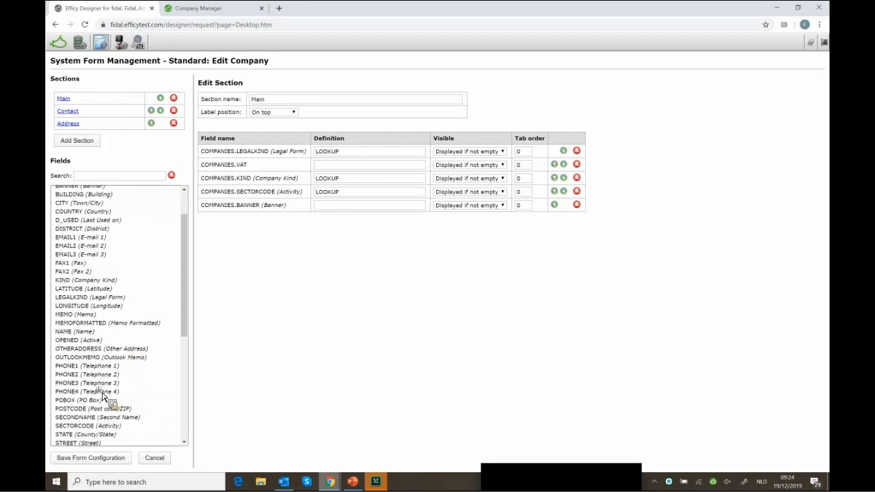
pyautogui.moveTo(103, 396); pyautogui.dragTo(231, 308)
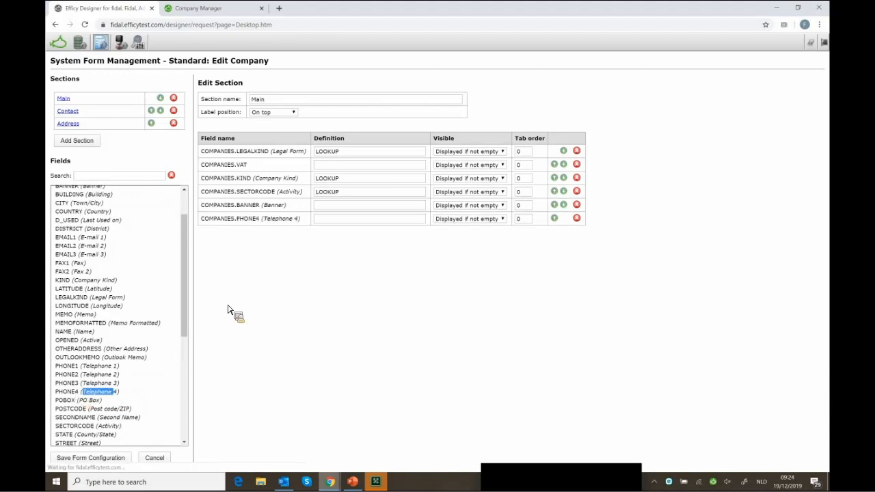
pyautogui.click(361, 220)
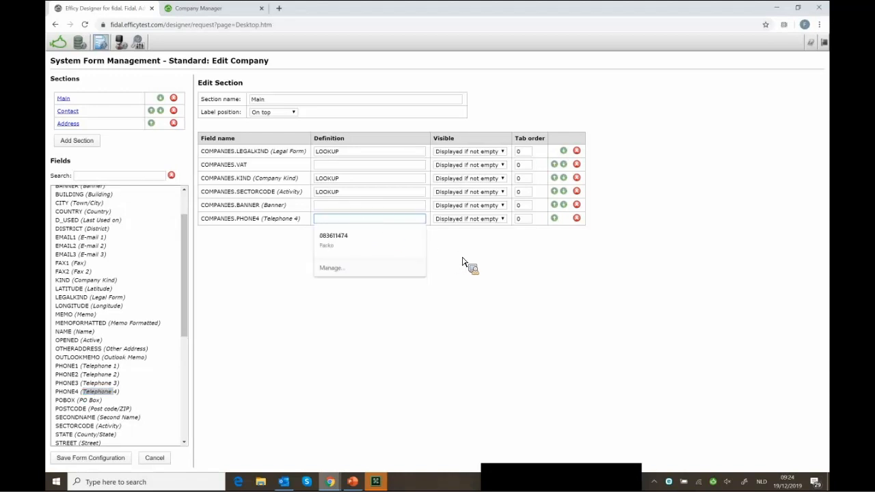
pyautogui.click(359, 233)
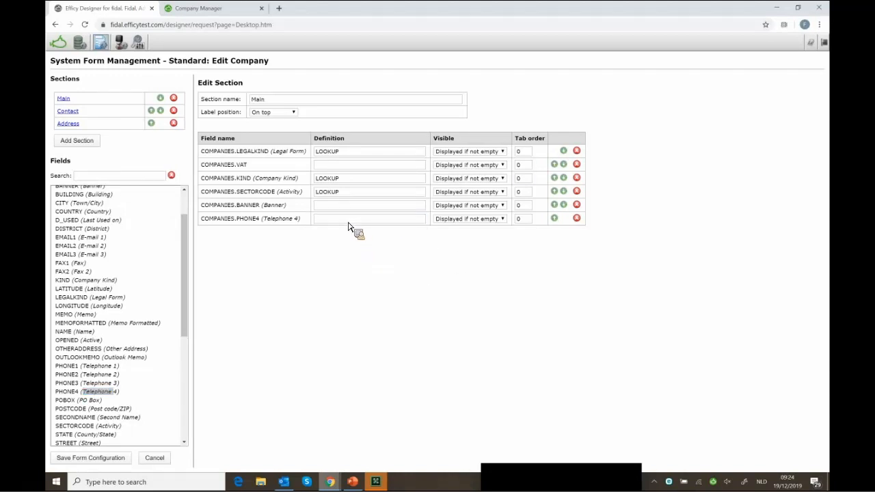
pyautogui.click(348, 223)
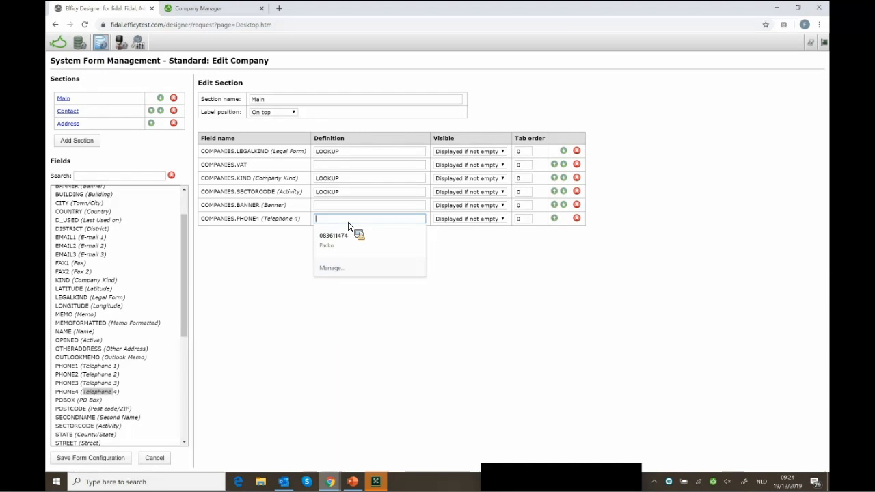
pyautogui.write('PHONE')
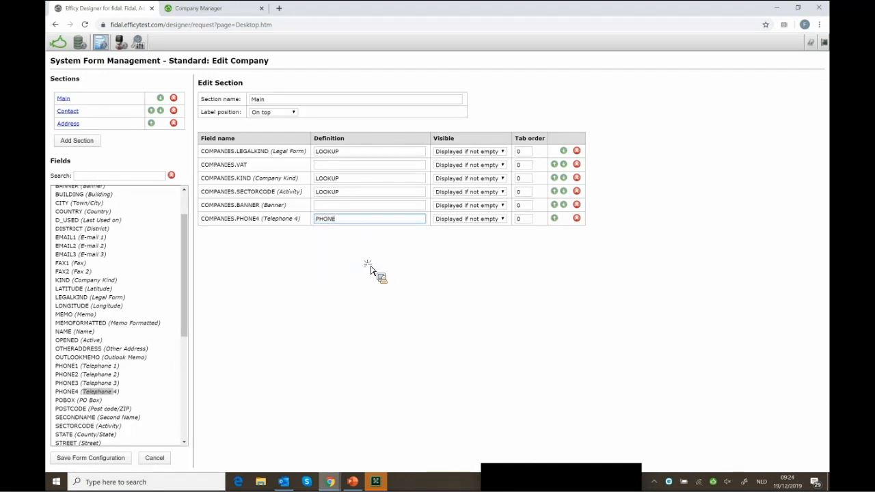
pyautogui.click(370, 271)
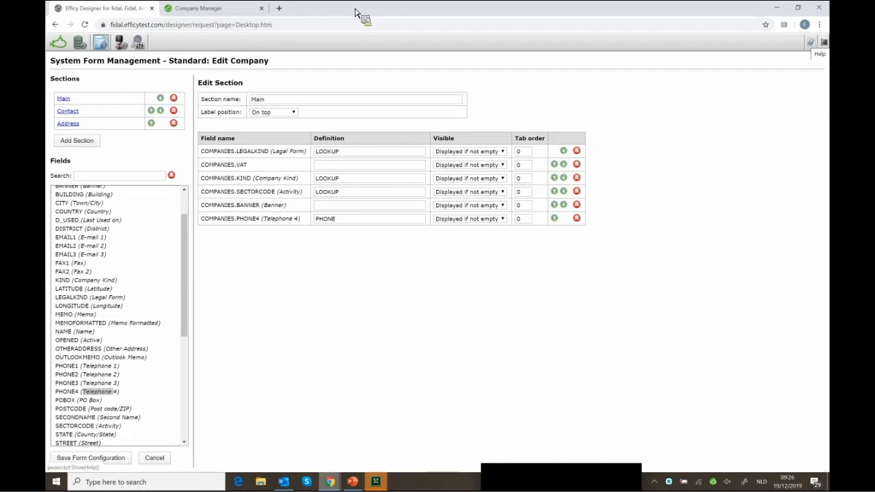
# Step: Look over the Administrator's and Developer's guides on the Efficy Developer Network at edn.efficy.com, and close the site
pyautogui.click(279, 9)
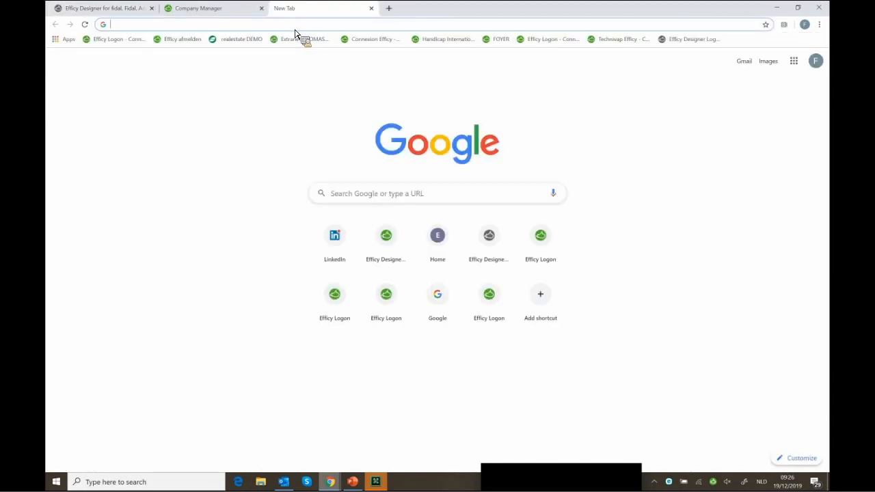
pyautogui.write('edn.efficy.com')
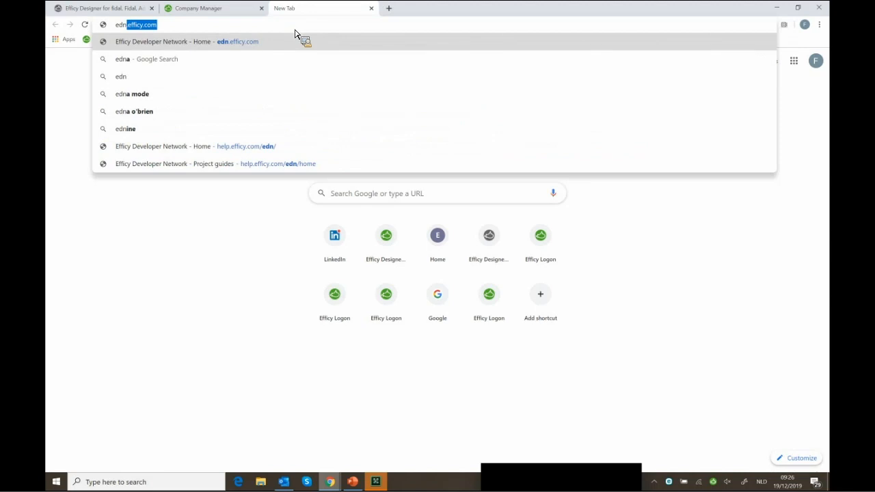
pyautogui.press('Return')
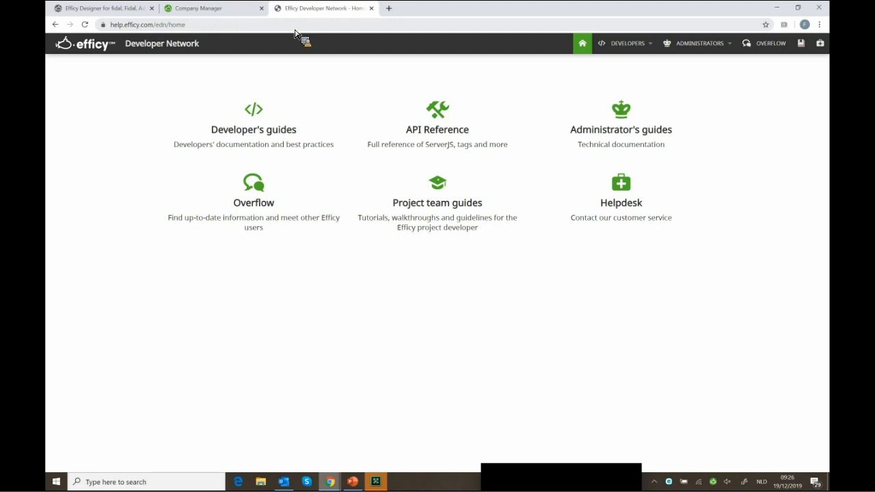
pyautogui.click(615, 120)
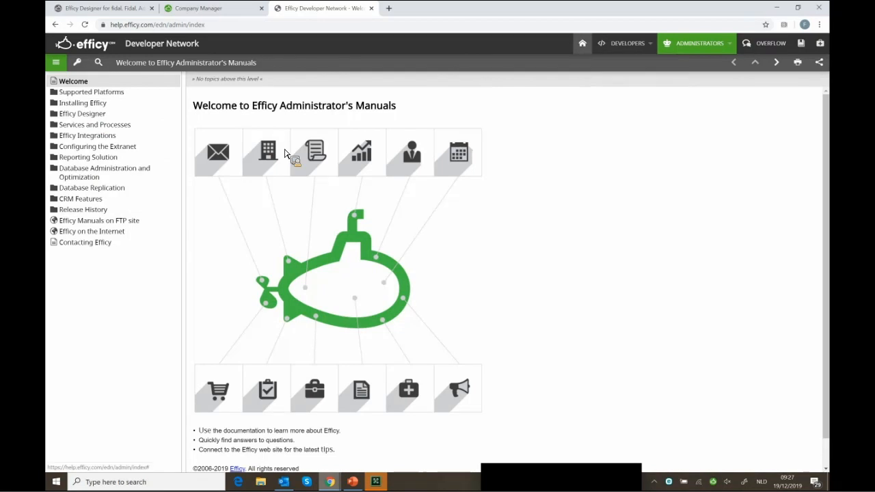
pyautogui.click(582, 44)
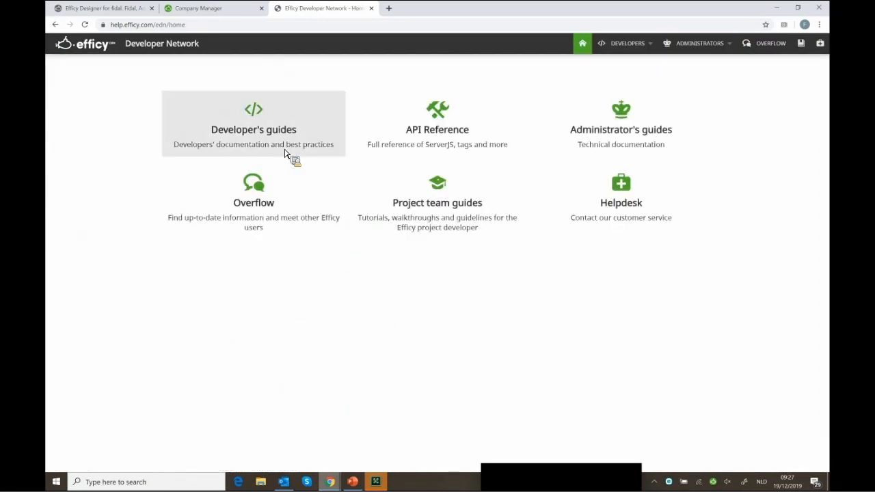
pyautogui.click(284, 154)
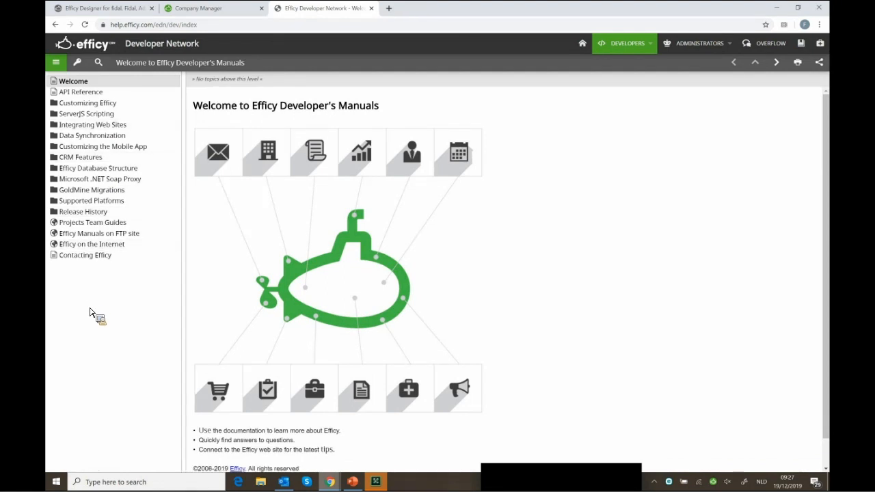
pyautogui.click(585, 51)
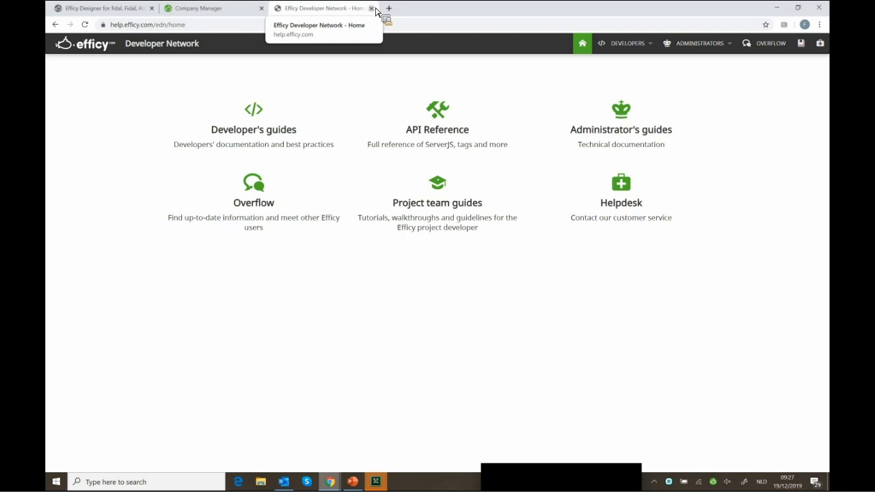
pyautogui.click(373, 9)
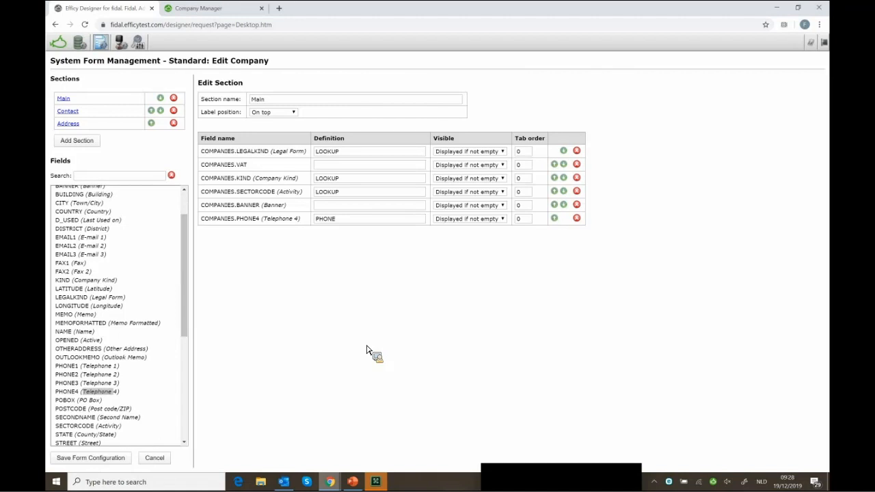
# Step: Add a section named DEMO to the Standard: Edit Company form and open it for editing
pyautogui.moveTo(66, 102); pyautogui.dragTo(91, 144)
pyautogui.click(90, 141)
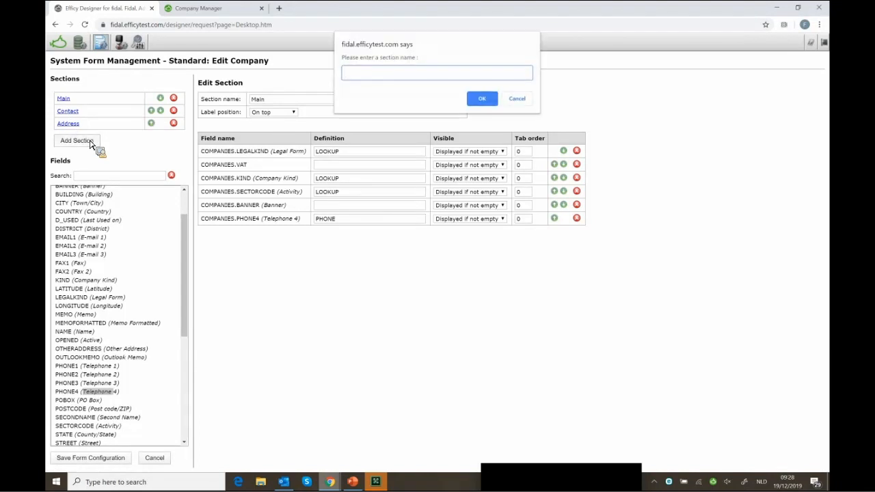
pyautogui.write('DEMO')
pyautogui.press('Return')
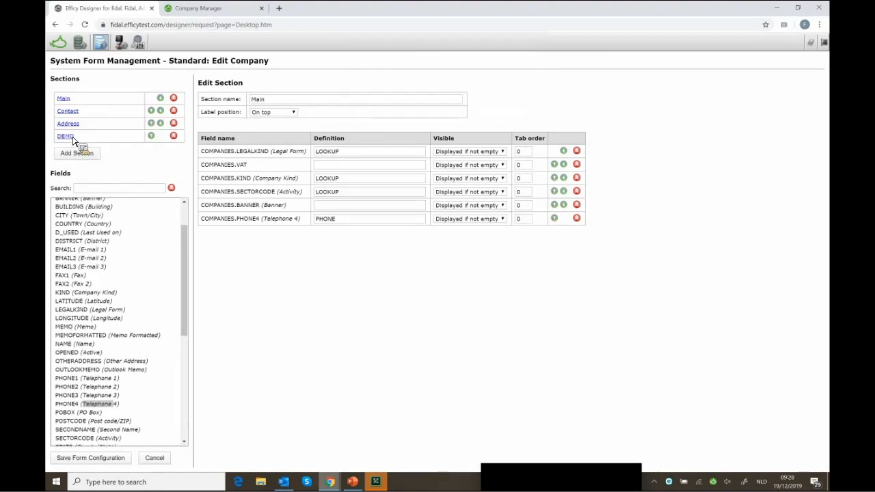
pyautogui.click(71, 137)
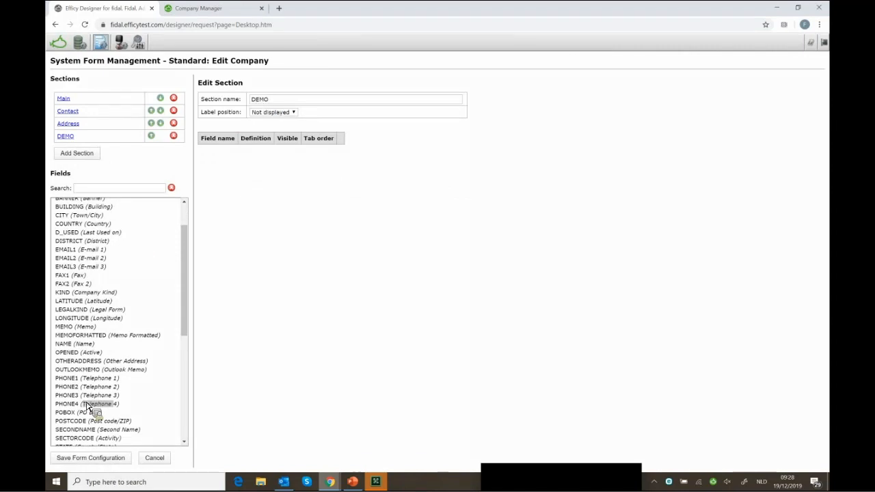
pyautogui.moveTo(87, 406); pyautogui.dragTo(156, 135)
pyautogui.moveTo(155, 135); pyautogui.dragTo(231, 108)
# Step: Open Efficy Headquarters for editing in Company Manager and examine the form's section layout with its window narrowed
pyautogui.click(215, 9)
pyautogui.click(224, 73)
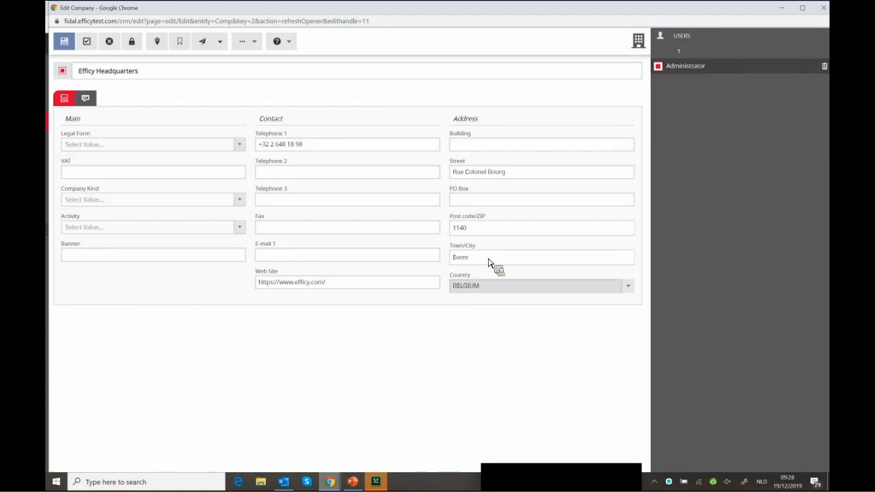
pyautogui.click(802, 8)
pyautogui.moveTo(829, 52); pyautogui.dragTo(290, 91)
pyautogui.moveTo(217, 9); pyautogui.dragTo(294, 29)
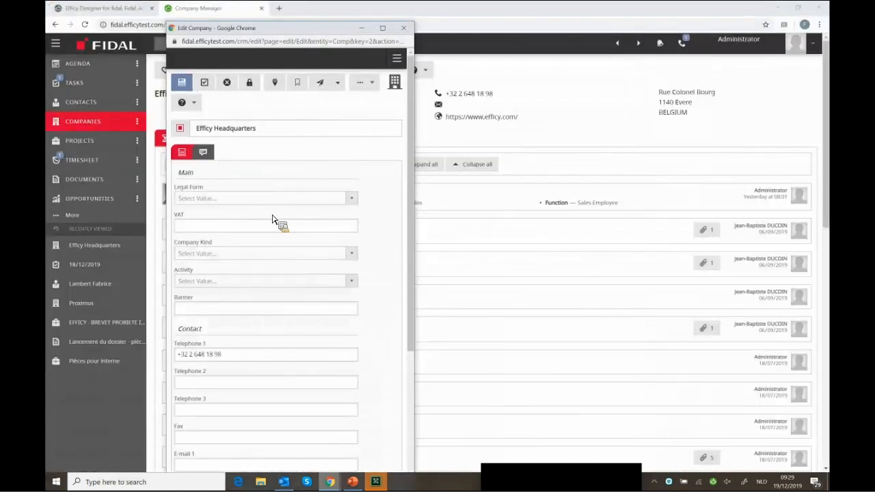
pyautogui.scroll(-1, 272, 220)
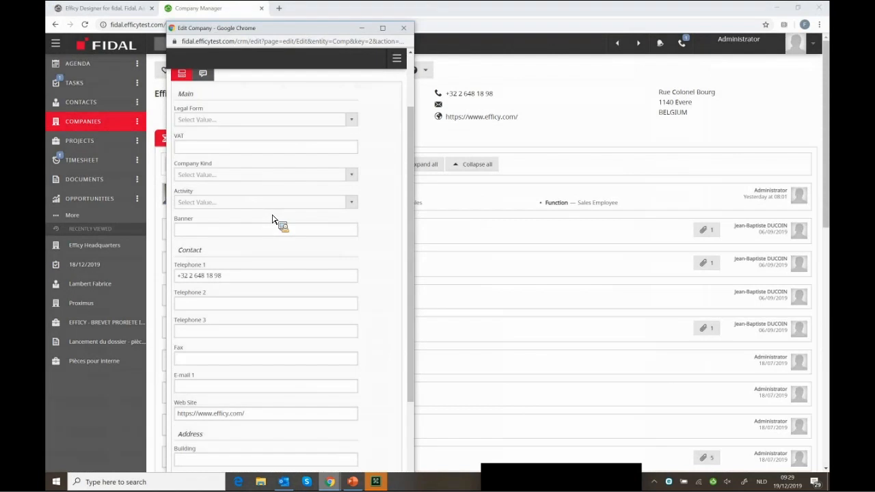
pyautogui.scroll(1, 272, 219)
pyautogui.scroll(-1, 272, 219)
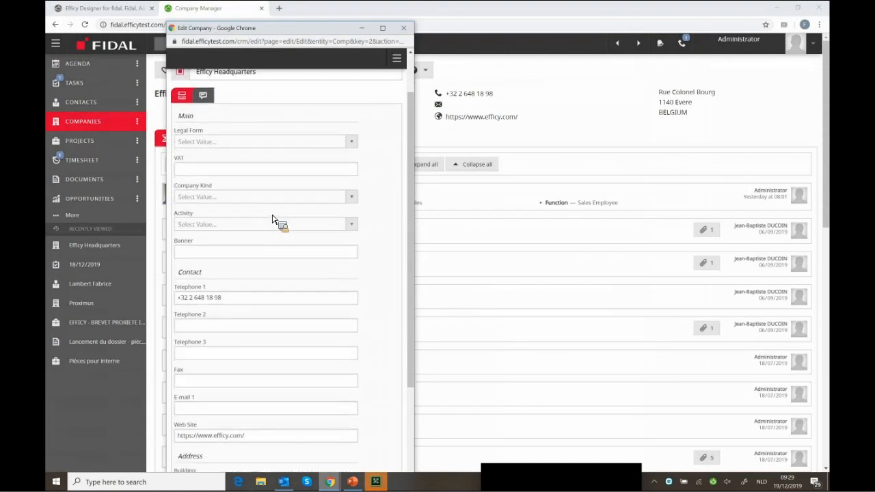
pyautogui.scroll(-1, 273, 219)
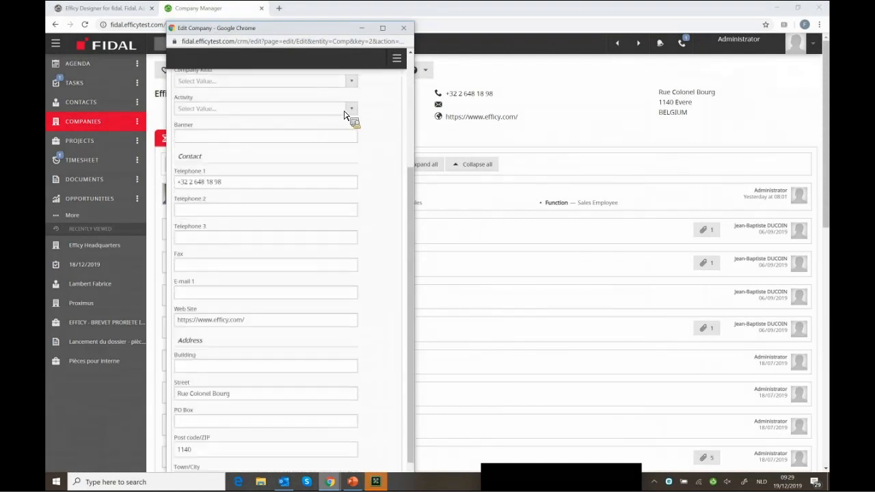
# Step: Close the company edit window, search the forms in Efficy Designer for comp, and reopen the DEMO section of Standard: Edit Company
pyautogui.click(403, 28)
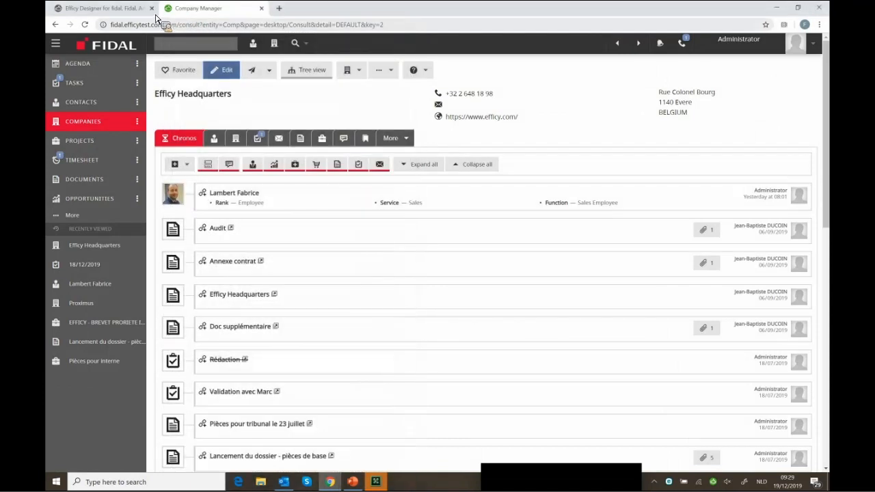
pyautogui.click(132, 10)
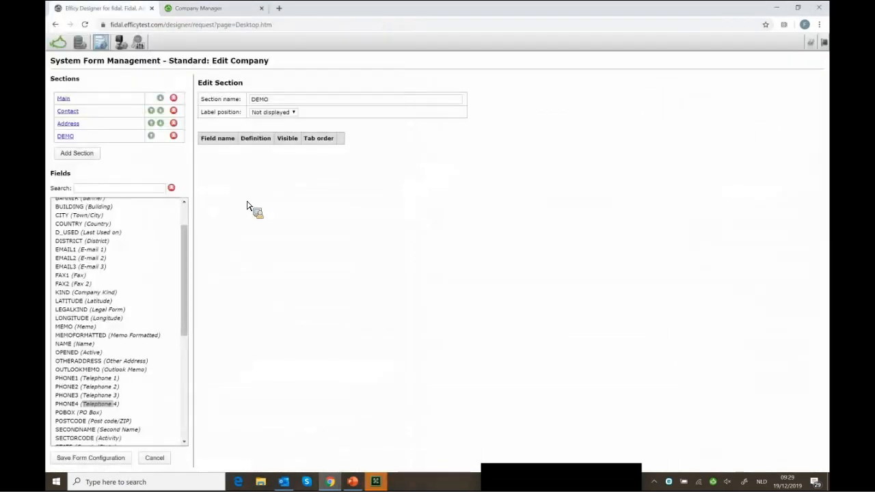
pyautogui.click(106, 46)
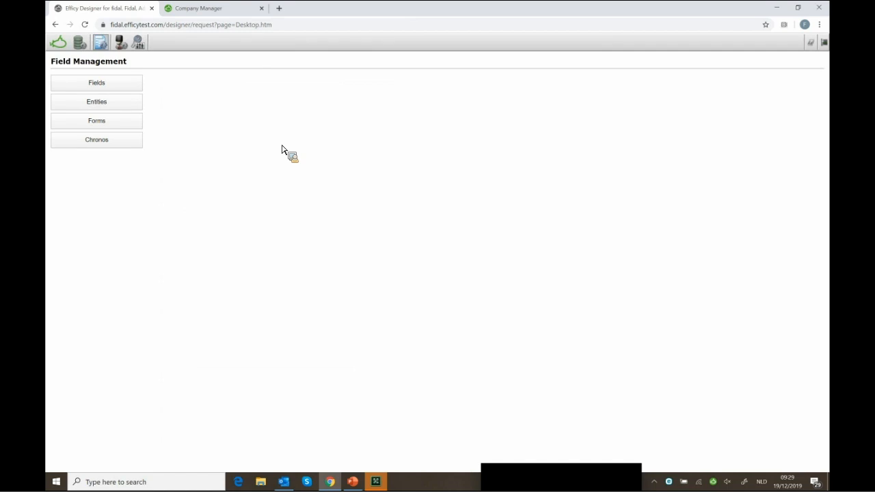
pyautogui.click(128, 122)
pyautogui.click(181, 89)
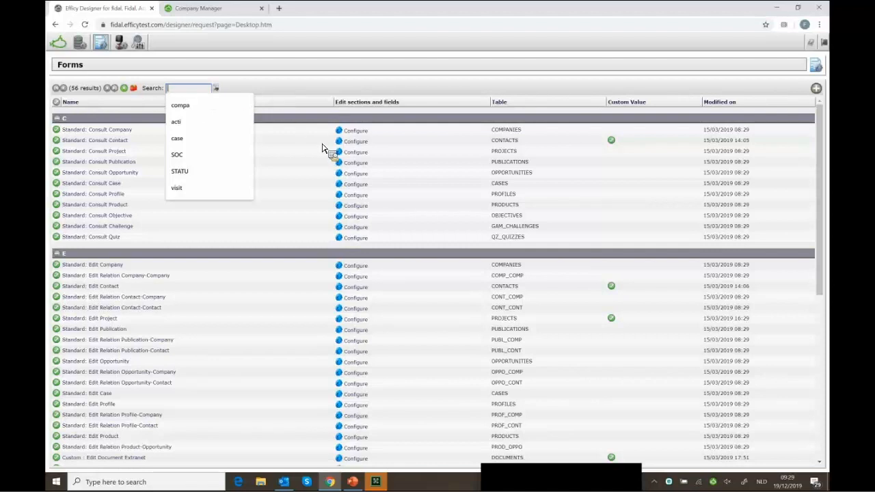
pyautogui.write('comp')
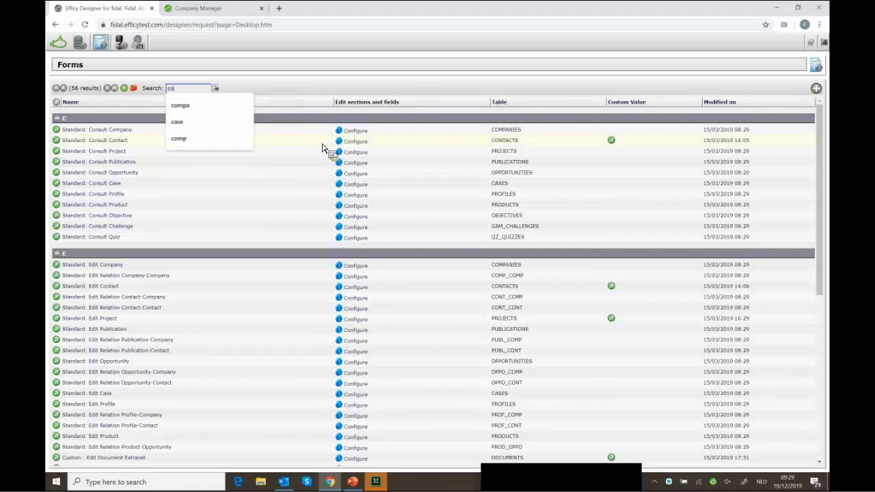
pyautogui.press('Return')
pyautogui.click(371, 159)
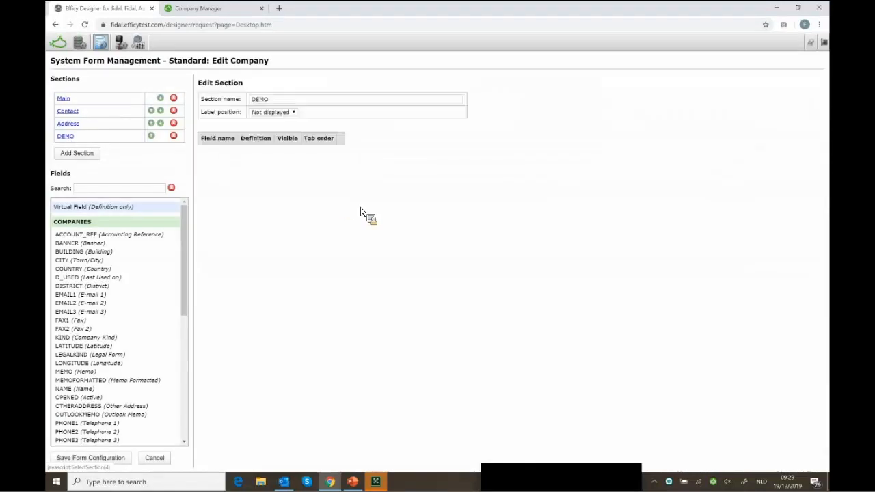
# Step: Examine the label position options of the DEMO section and go back to the Field Management overview
pyautogui.click(263, 113)
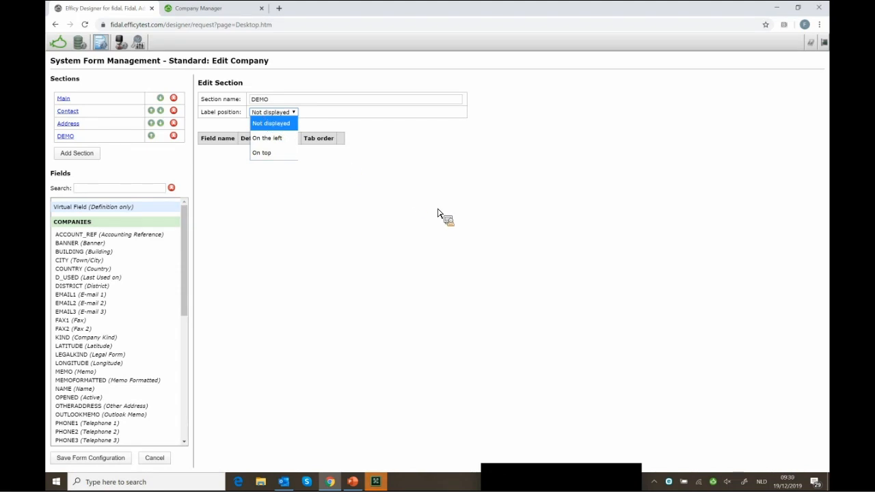
pyautogui.click(331, 174)
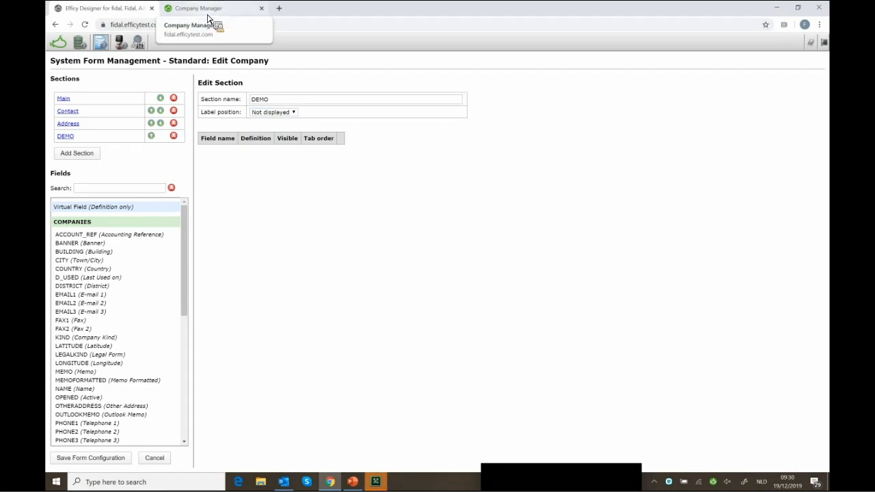
pyautogui.click(101, 45)
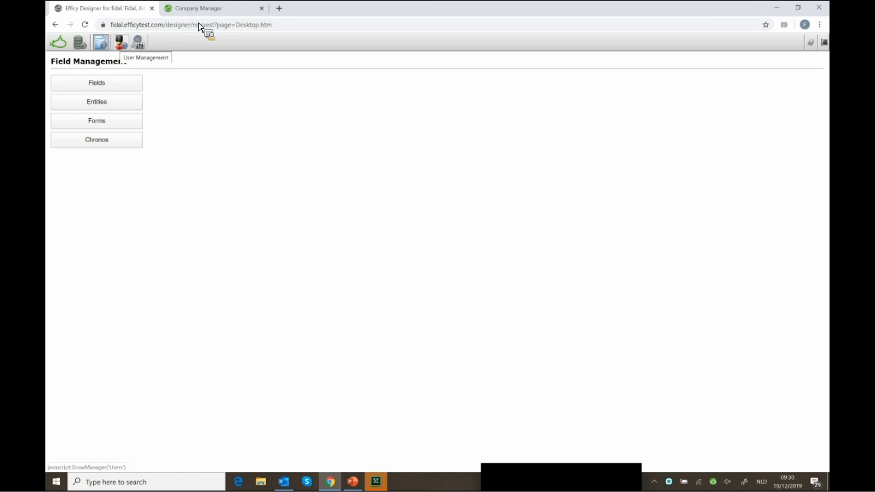
# Step: Open the first recently viewed contact for editing in the CRM, examine its field sections and Employee category, and close the edit window
pyautogui.hotkey('ctrl', 'Tab')
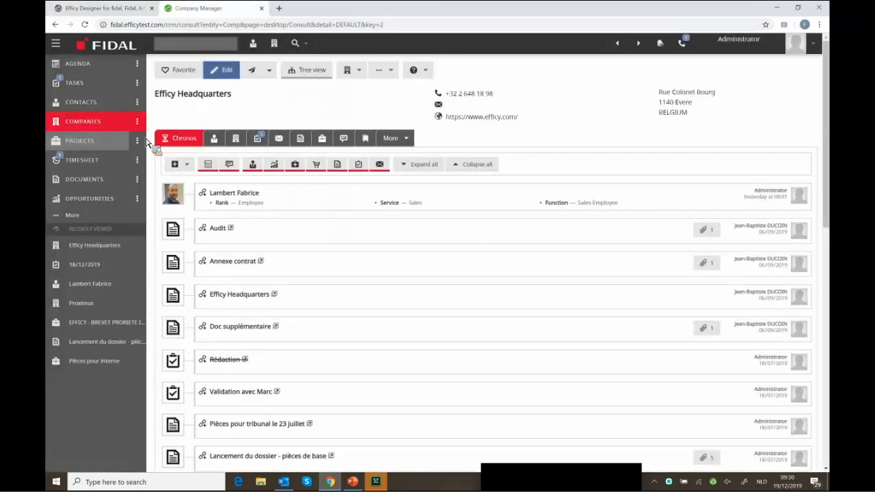
pyautogui.click(145, 107)
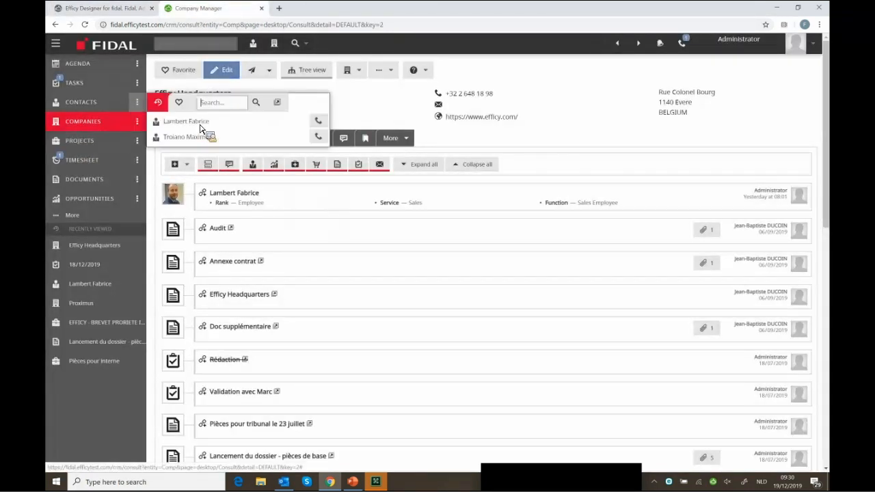
pyautogui.click(250, 121)
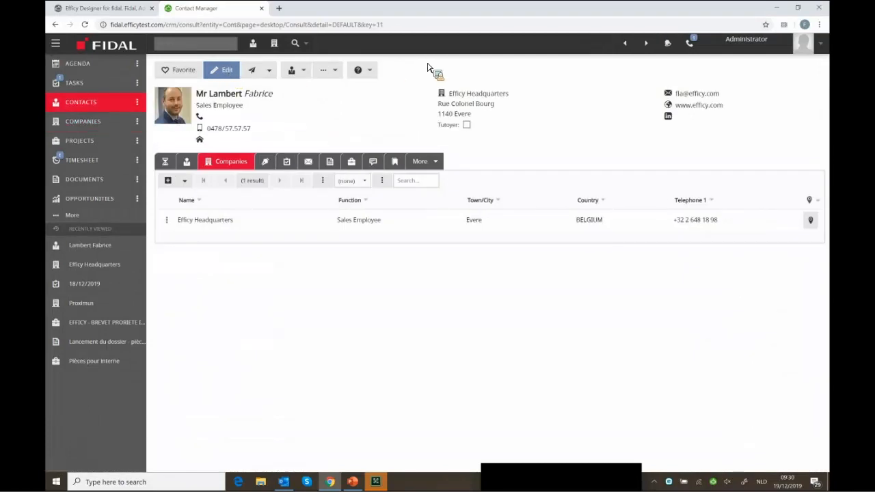
pyautogui.doubleClick(436, 14)
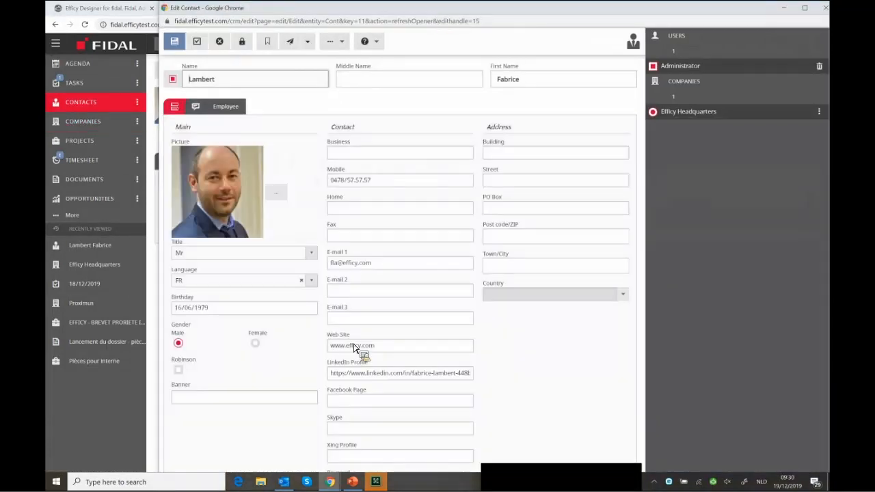
pyautogui.scroll(-1, 296, 257)
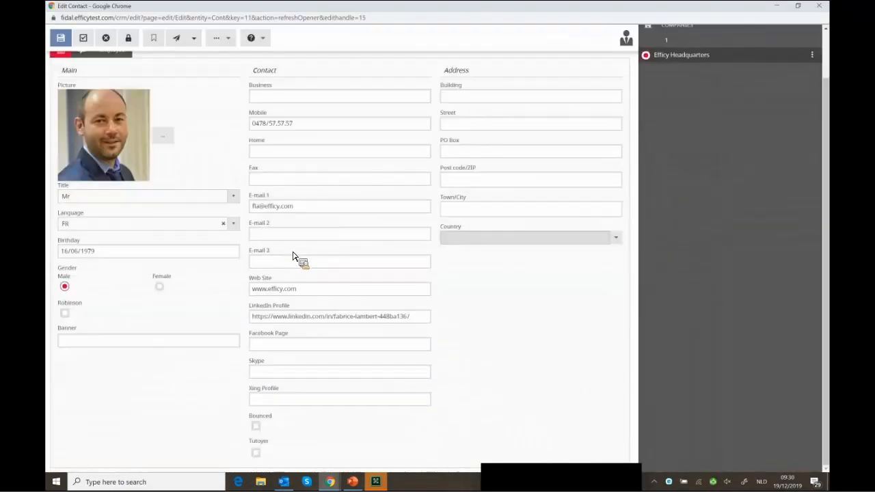
pyautogui.scroll(1, 293, 256)
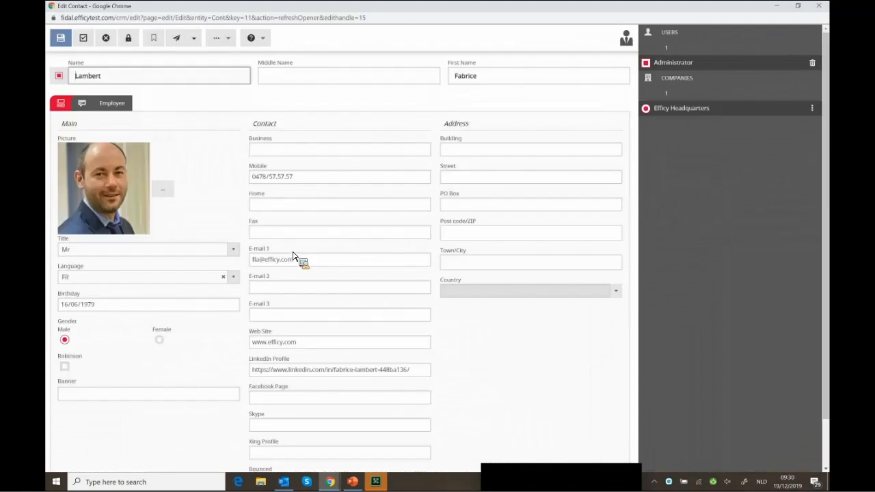
pyautogui.click(110, 108)
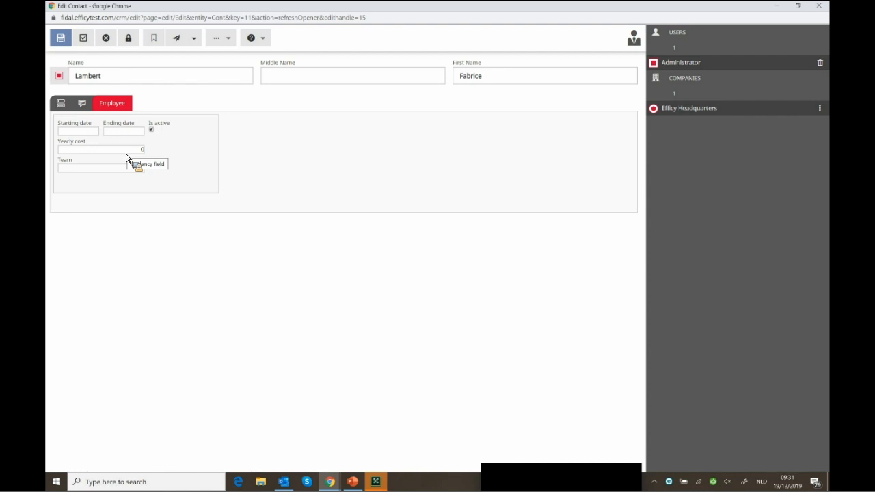
pyautogui.click(823, 10)
# Step: Examine the Chronos timeline of the contact and of the Efficy Headquarters company in the CRM
pyautogui.click(107, 9)
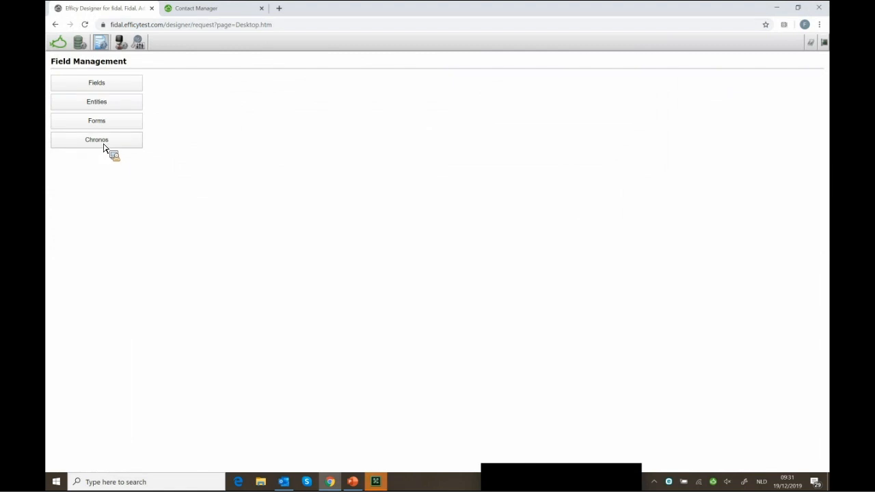
pyautogui.click(210, 9)
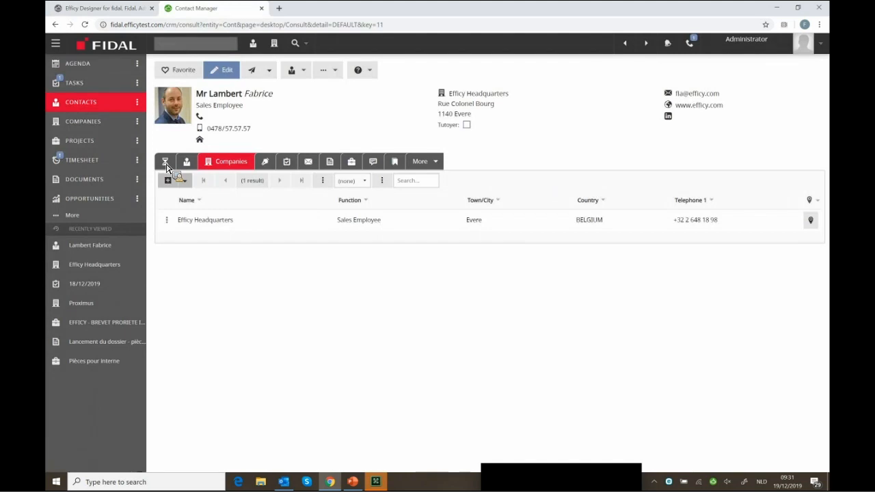
pyautogui.click(166, 162)
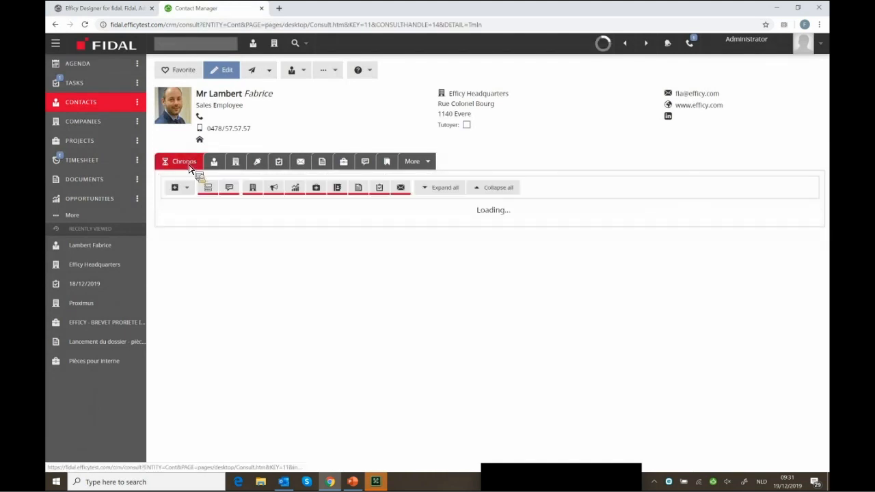
pyautogui.click(137, 121)
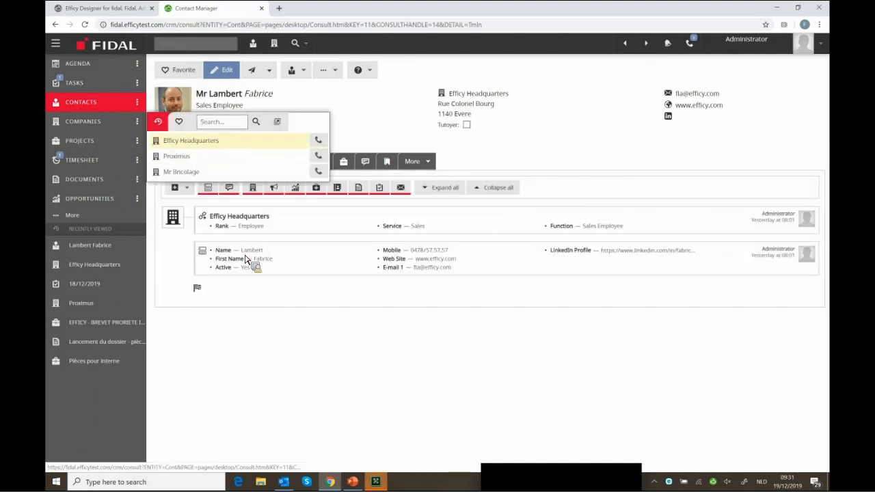
pyautogui.click(191, 141)
pyautogui.scroll(-5, 260, 266)
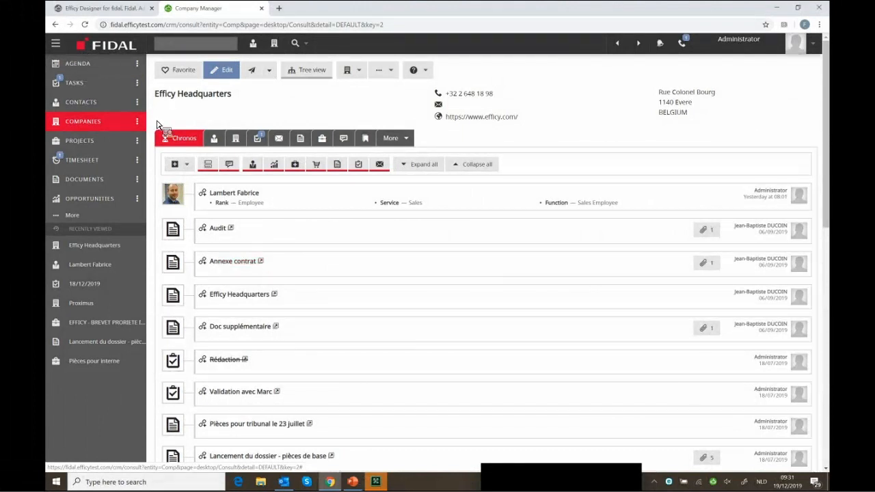
# Step: Open a new Chronos configuration for the Product entity in Efficy Designer, look over its fields, and leave it without saving
pyautogui.hotkey('ctrl', 'Tab')
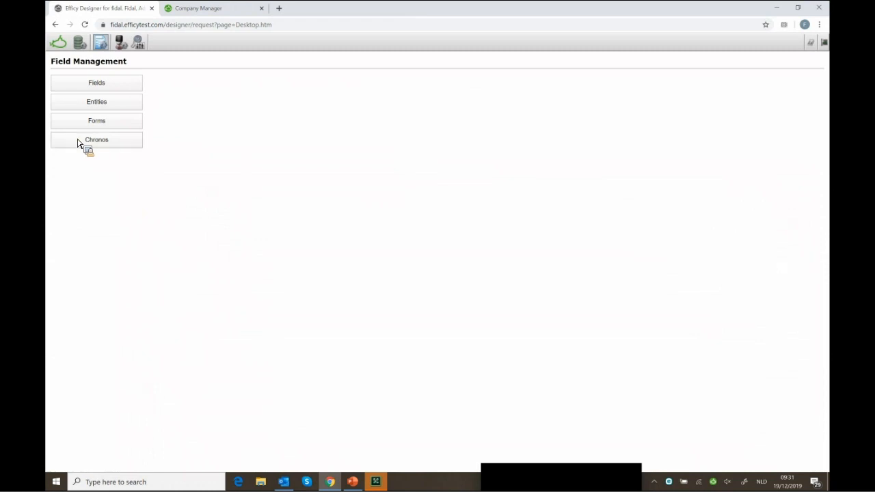
pyautogui.click(93, 142)
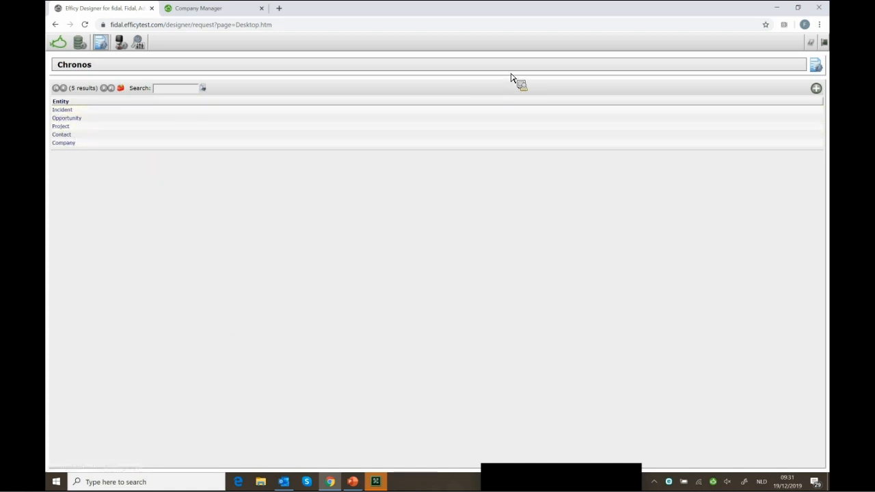
pyautogui.click(817, 89)
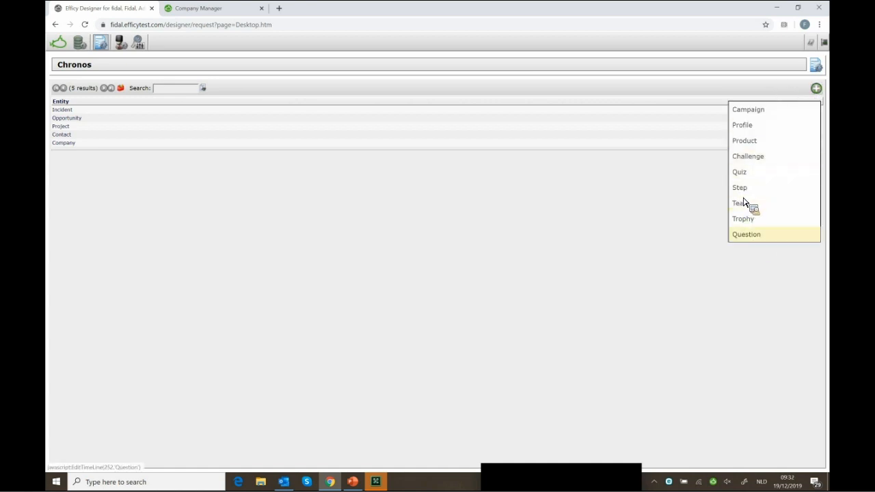
pyautogui.click(750, 145)
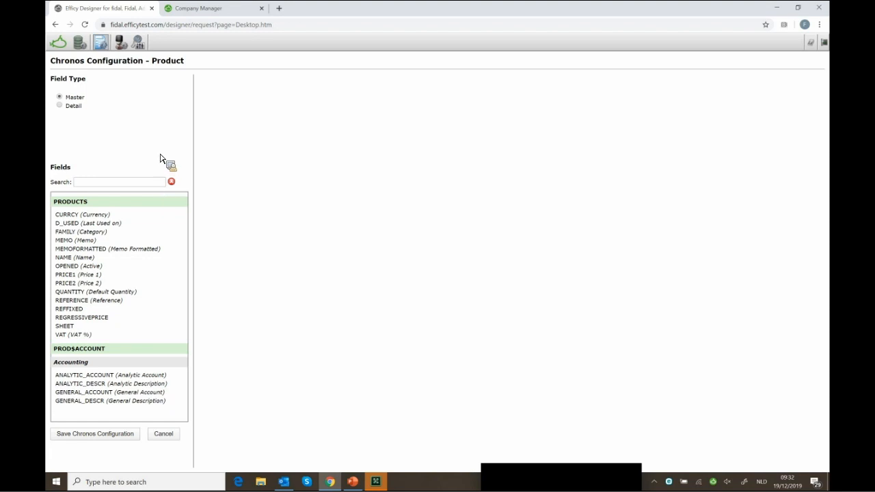
pyautogui.click(112, 43)
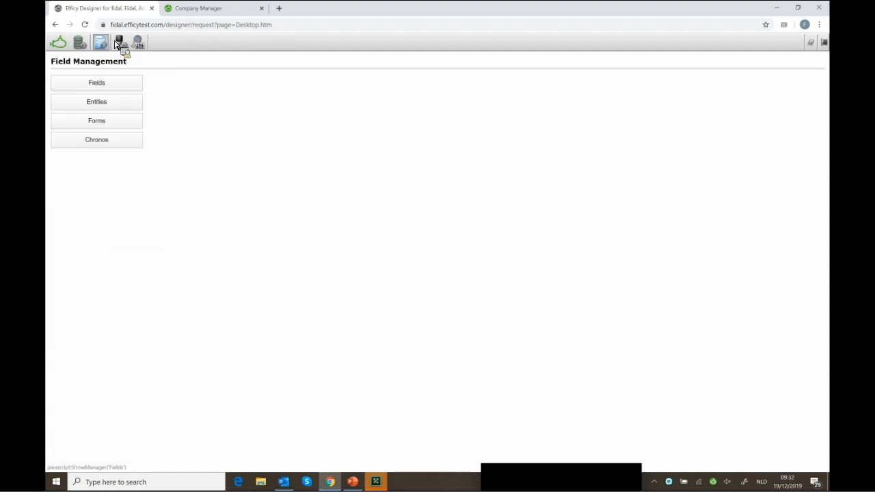
# Step: Open the fourth user account in User Management for editing and examine its language and category options
pyautogui.click(124, 45)
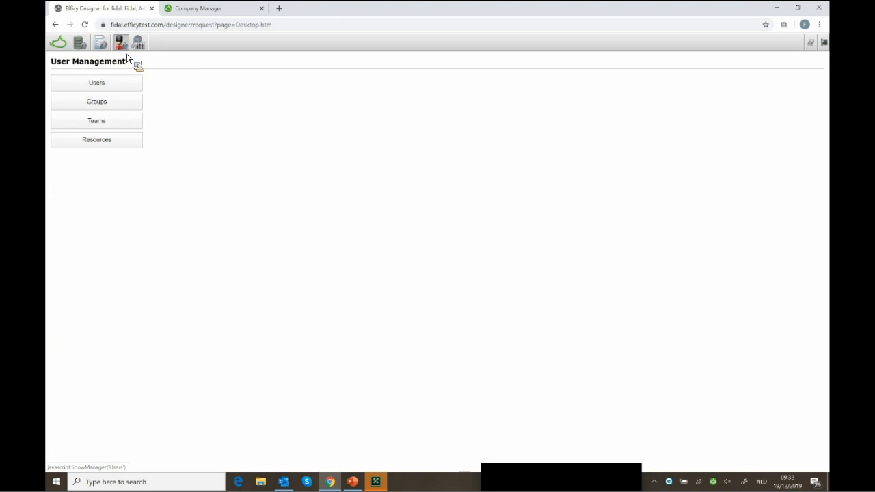
pyautogui.click(108, 90)
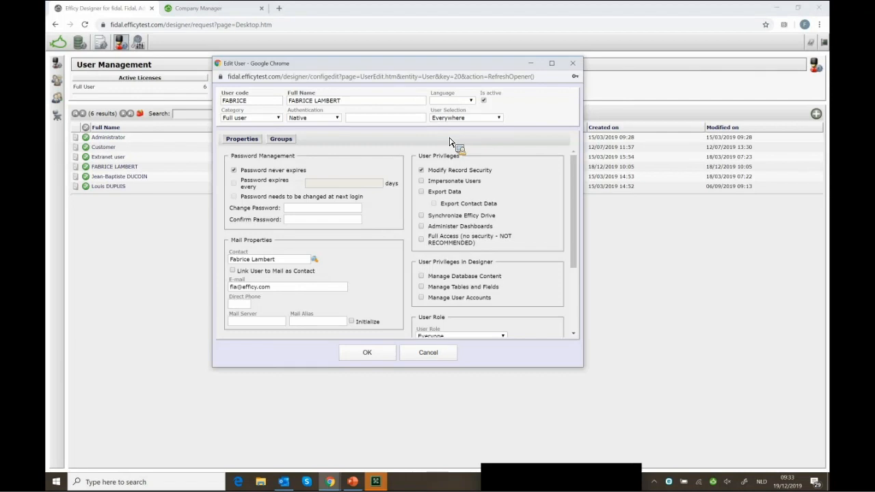
pyautogui.click(461, 103)
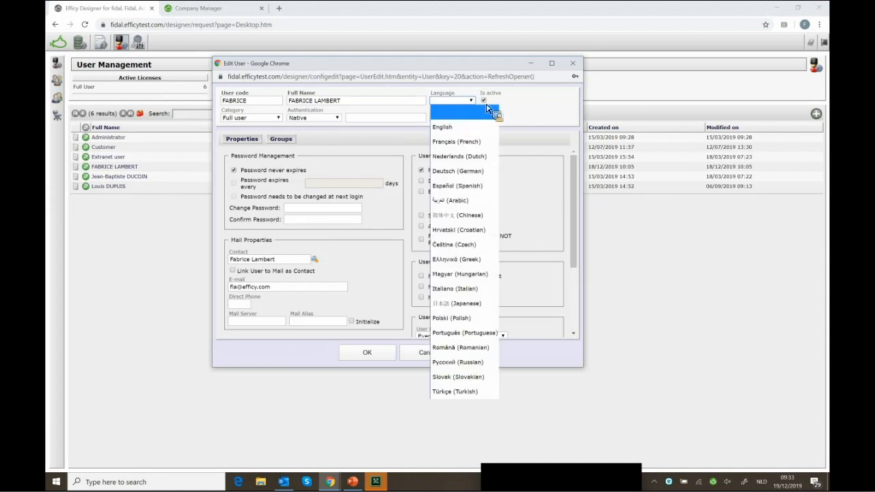
pyautogui.click(489, 102)
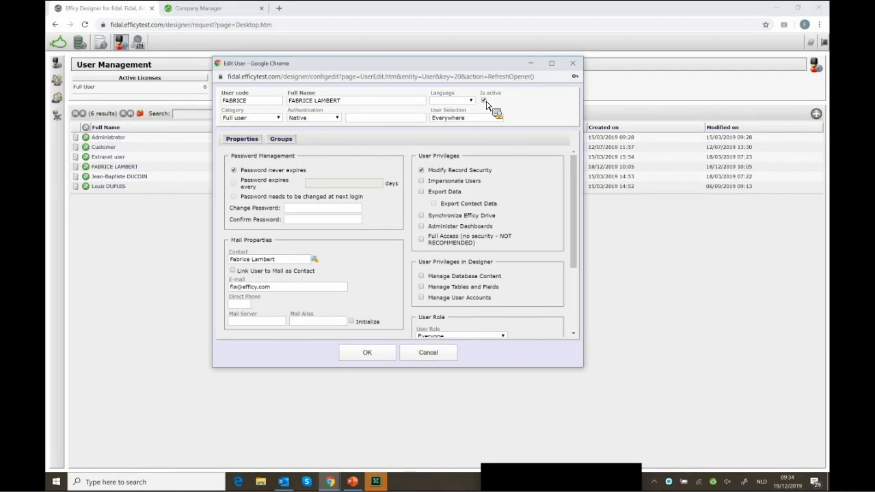
pyautogui.click(266, 124)
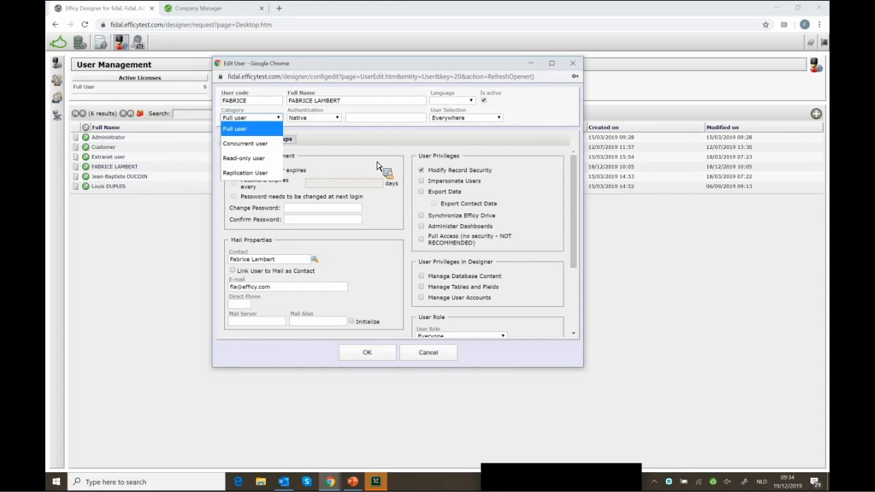
pyautogui.click(377, 166)
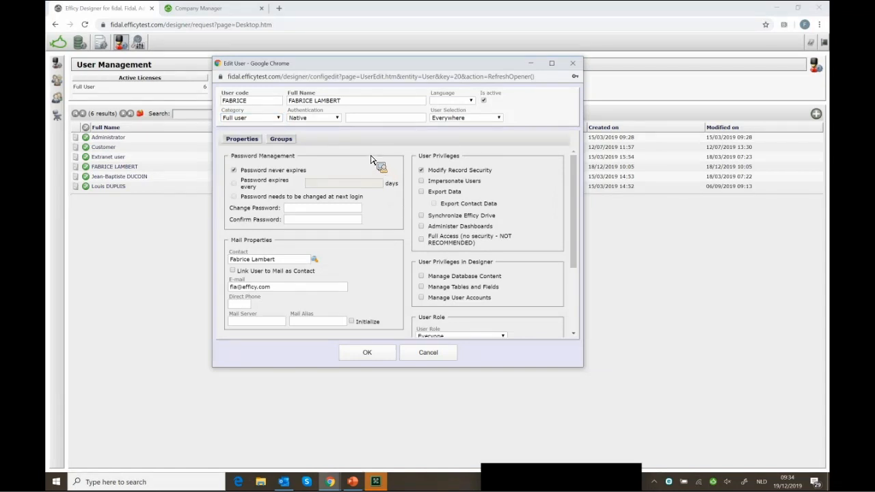
# Step: Switch the user's authentication to LDAP, check the affected fields, and set it back to Native
pyautogui.click(318, 119)
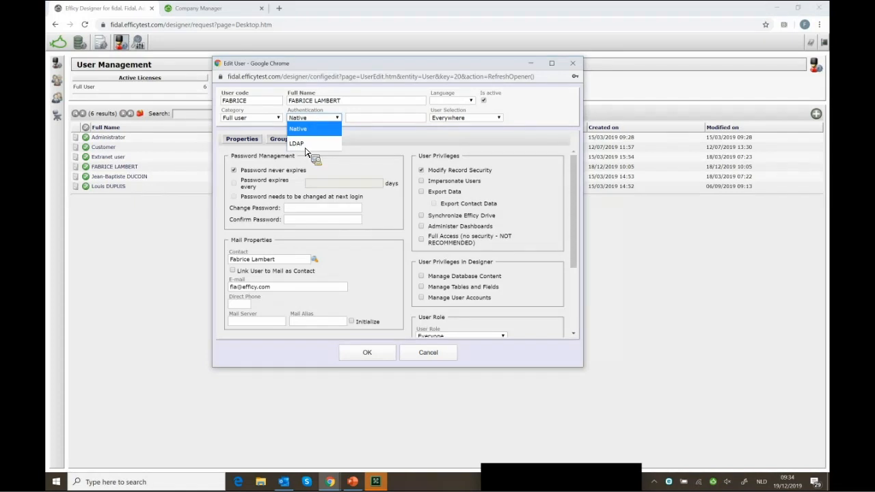
pyautogui.click(305, 143)
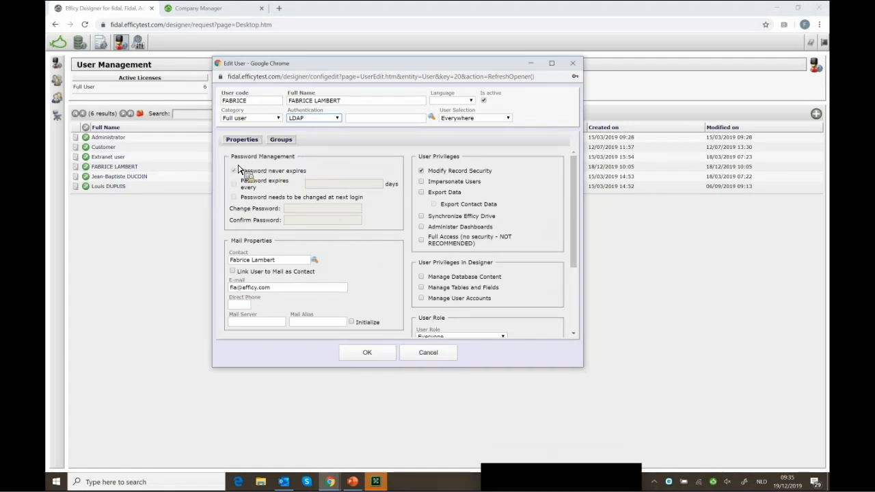
pyautogui.click(311, 118)
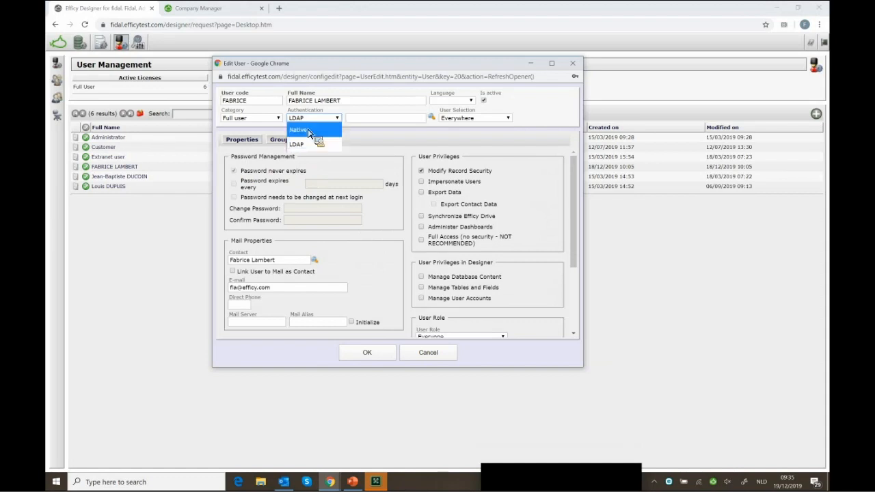
pyautogui.click(309, 132)
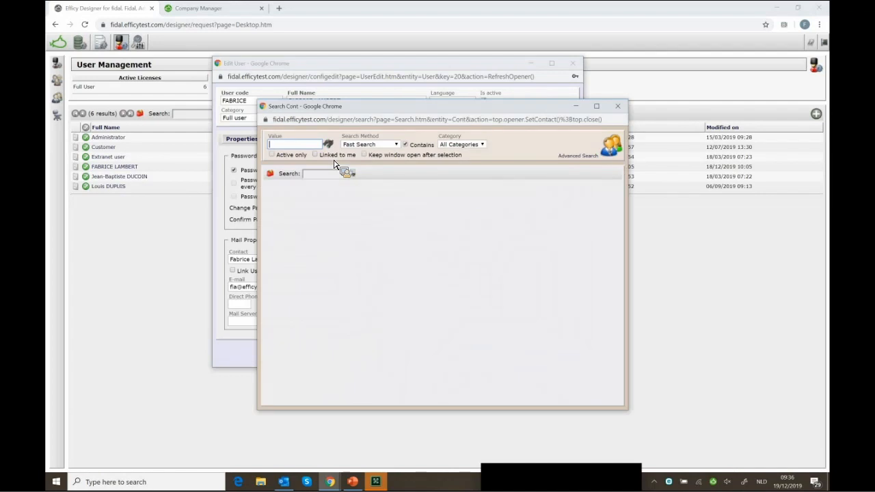
# Step: Search the contacts by the user's last name, and examine the account's mail properties and external credentials sections
pyautogui.write('lambert')
pyautogui.press('Return')
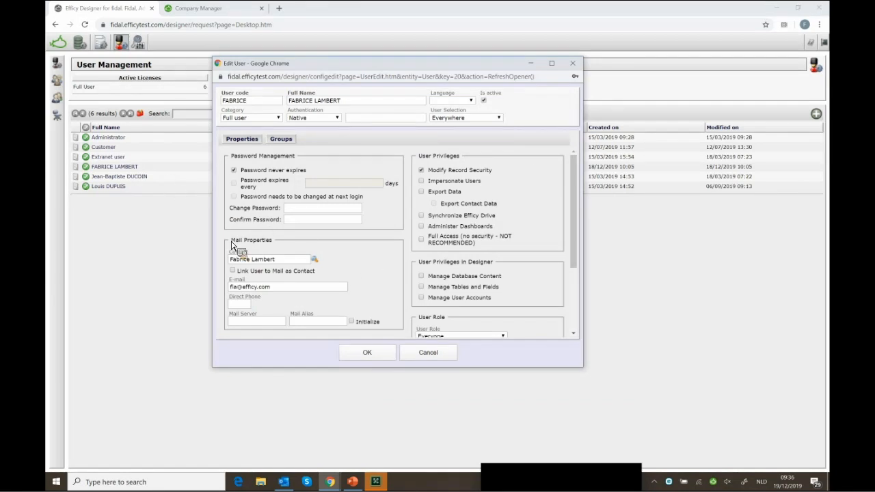
pyautogui.scroll(-1, 245, 258)
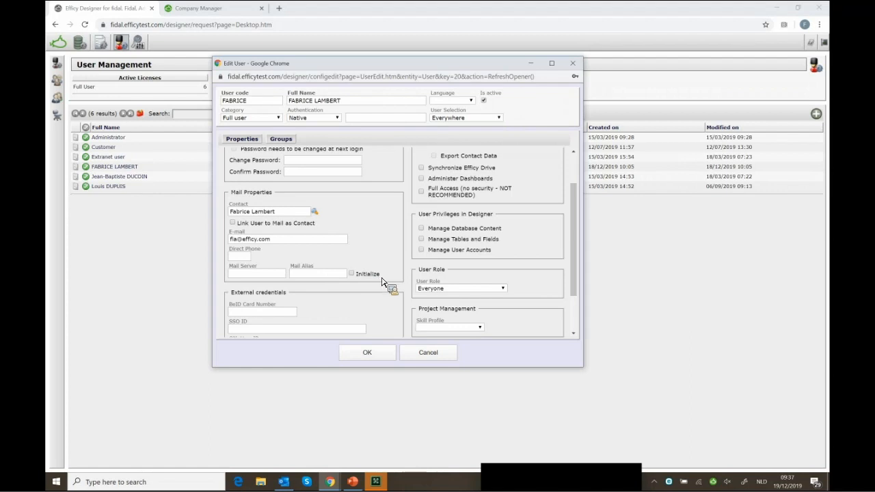
pyautogui.scroll(-1, 418, 202)
pyautogui.scroll(2, 441, 263)
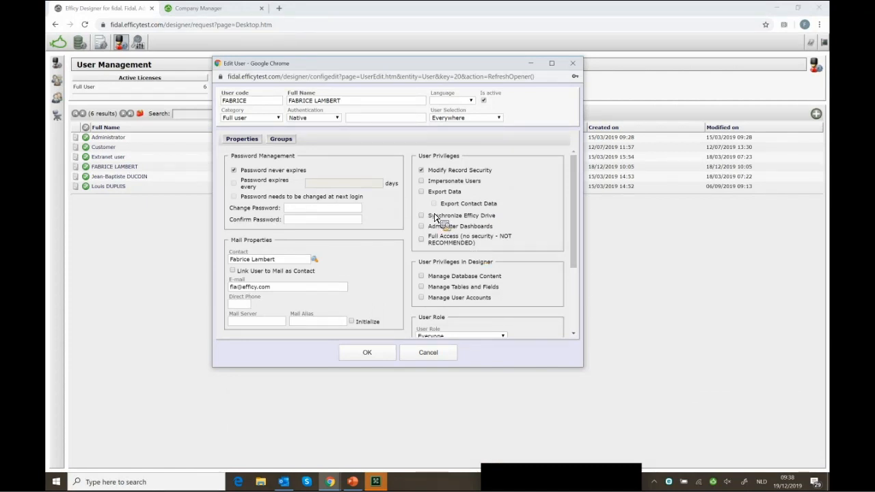
# Step: Examine the user privileges, Designer privileges, user role, project management and workflow settings of the account
pyautogui.click(422, 171)
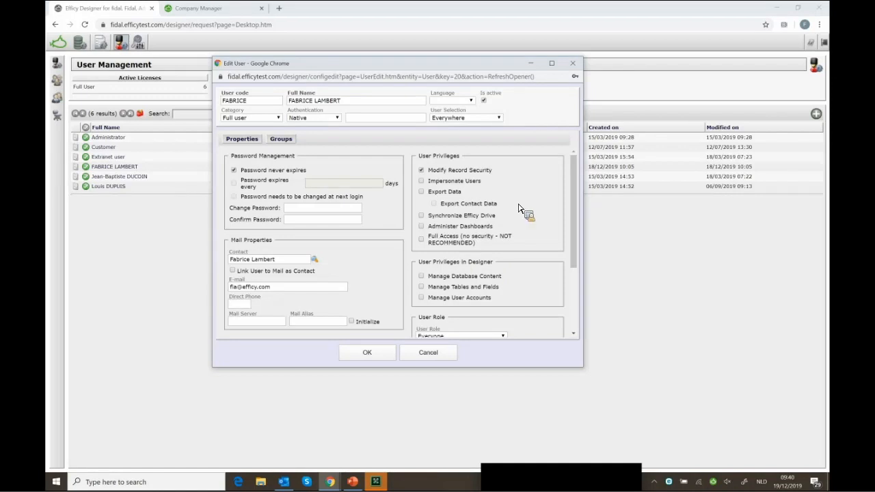
pyautogui.scroll(-2, 539, 230)
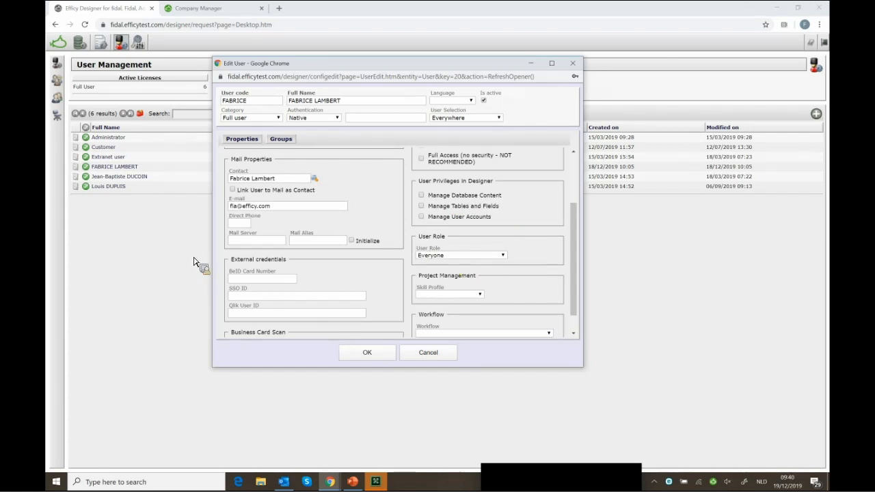
pyautogui.scroll(-1, 350, 270)
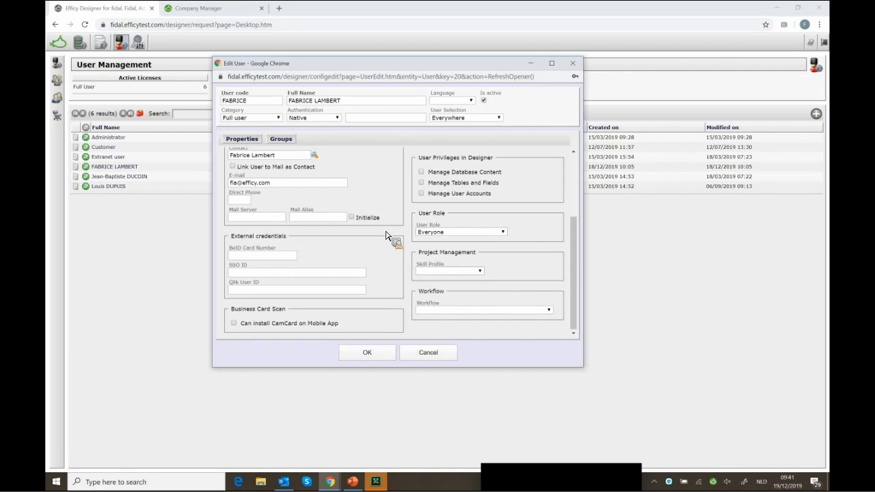
pyautogui.scroll(3, 383, 226)
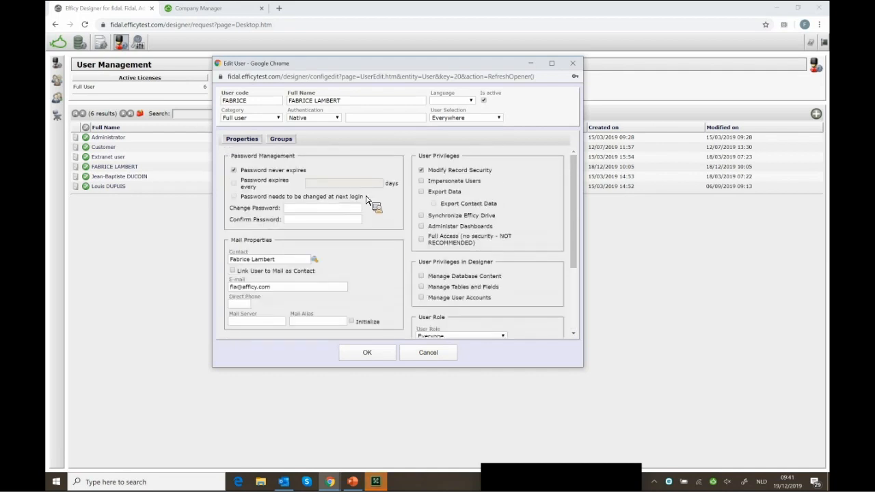
# Step: Add the user to the Lawyers group and append ">DJI" to the account's full name
pyautogui.click(281, 139)
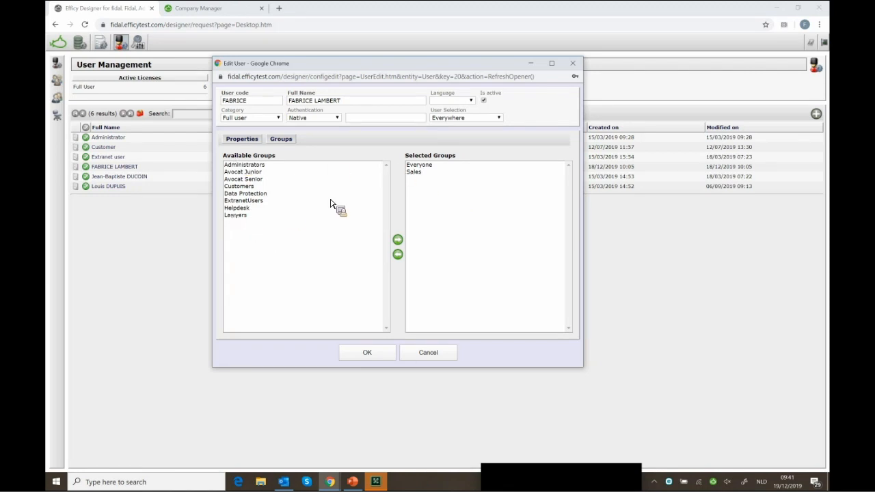
pyautogui.moveTo(420, 216); pyautogui.dragTo(422, 217)
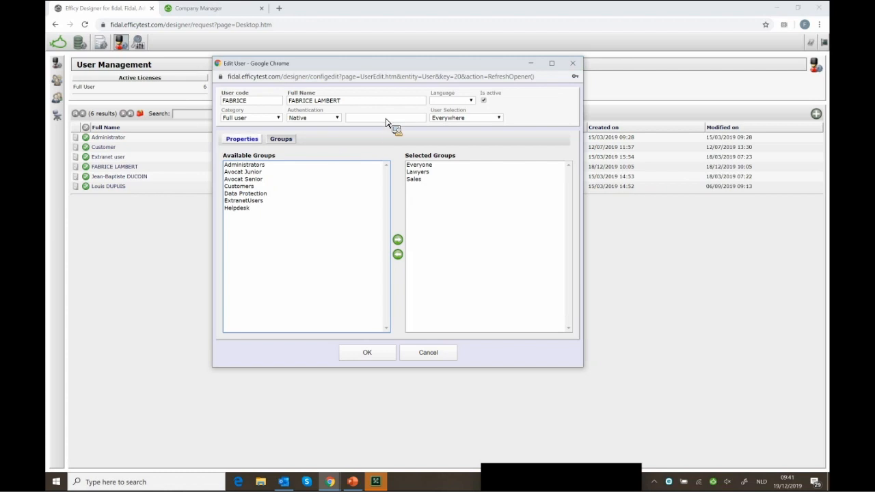
pyautogui.click(242, 139)
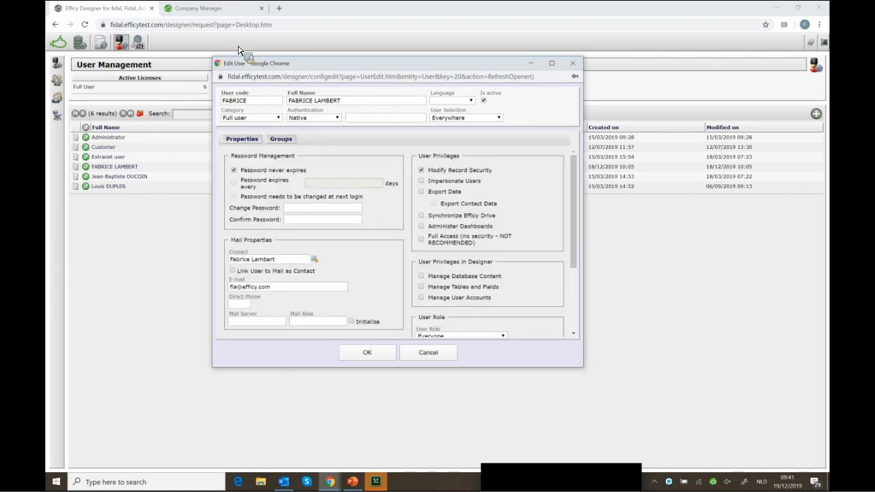
pyautogui.click(382, 103)
pyautogui.write('>DJ')
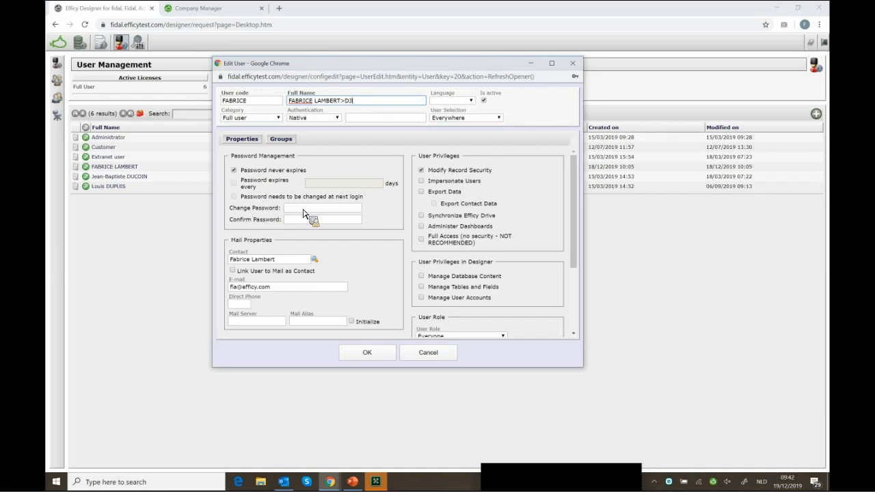
# Step: Enter and confirm a new account password, and clear both password fields again
pyautogui.click(304, 209)
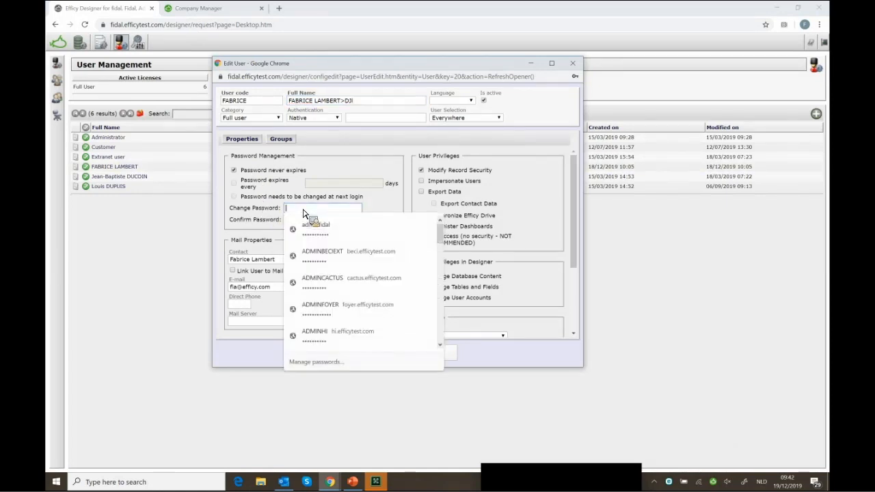
pyautogui.write('••••••')
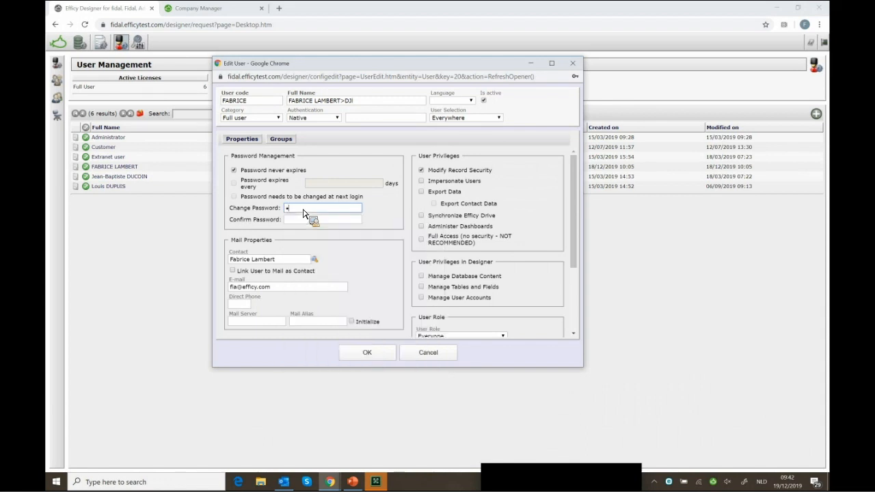
pyautogui.press('Tab')
pyautogui.write('••••••')
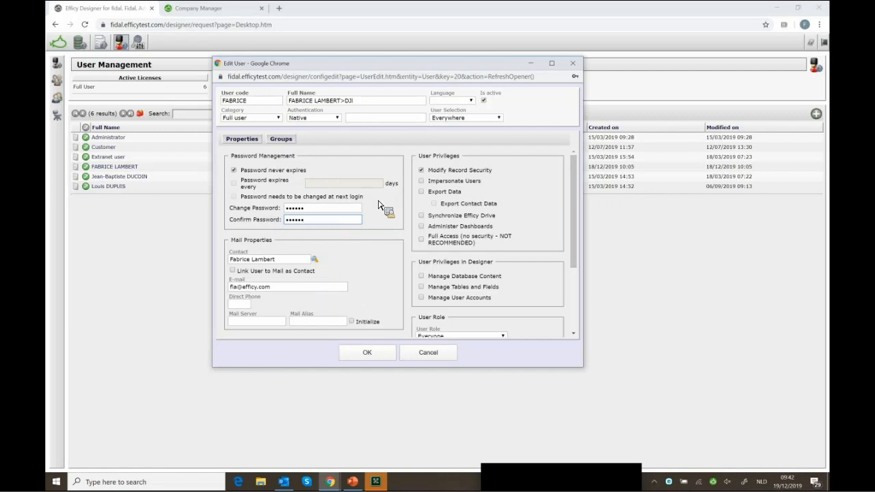
pyautogui.click(329, 210)
pyautogui.hotkey('ctrl', 'a')
pyautogui.press('BackSpace')
pyautogui.press('Escape')
pyautogui.press('Tab')
pyautogui.press('BackSpace')
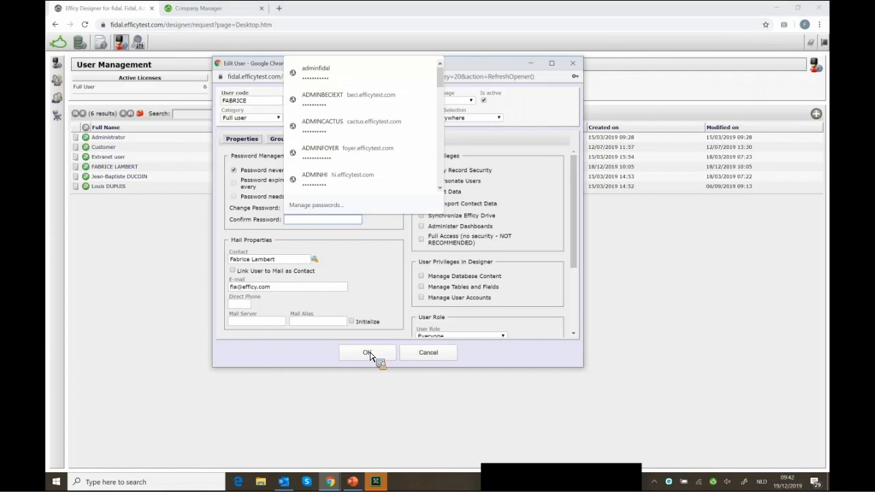
# Step: Save the user account, and add the fourth available user to the Sales group's selected users
pyautogui.click(368, 353)
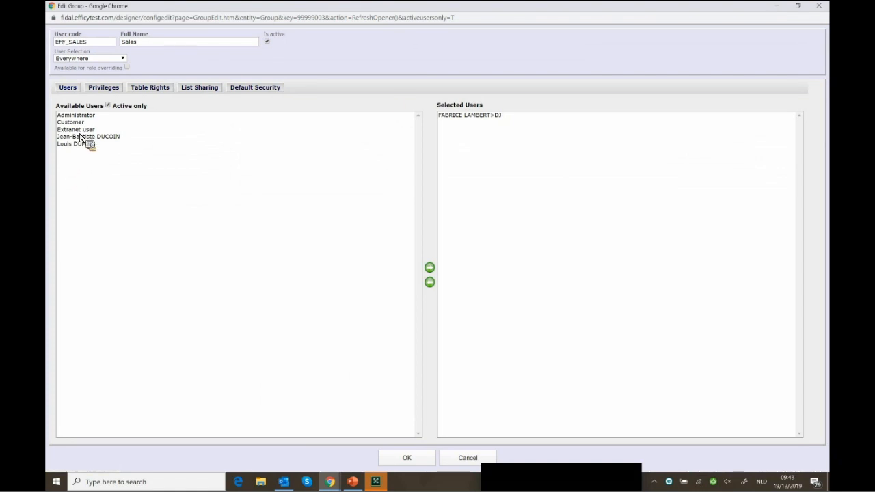
pyautogui.moveTo(81, 140); pyautogui.dragTo(512, 117)
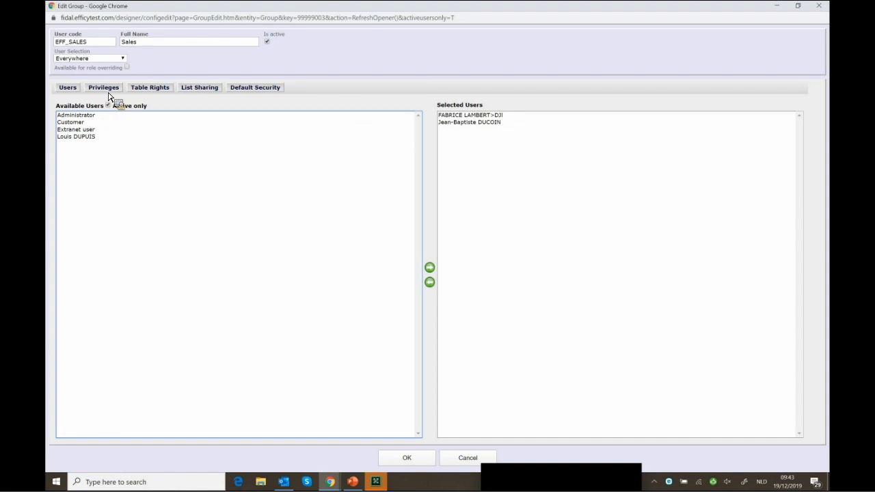
# Step: Review the Sales group's privileges, and toggle its Show, Modify and Delete table rights on for all entities
pyautogui.click(108, 92)
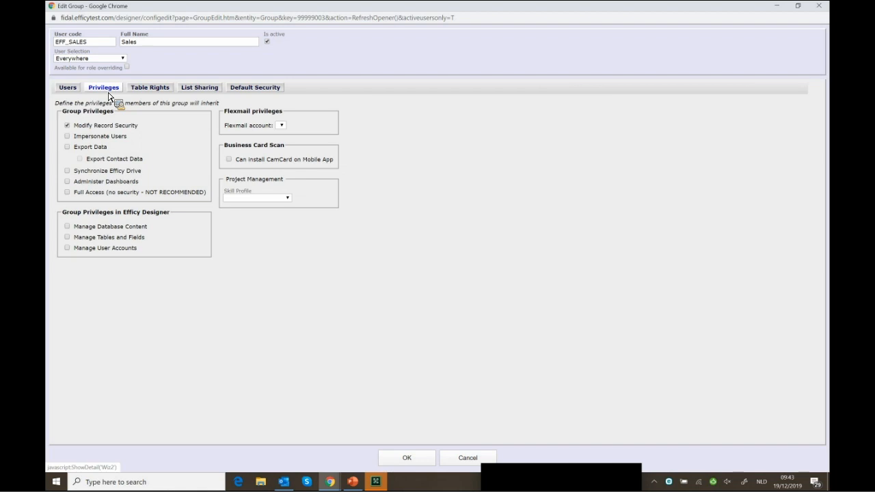
pyautogui.click(150, 88)
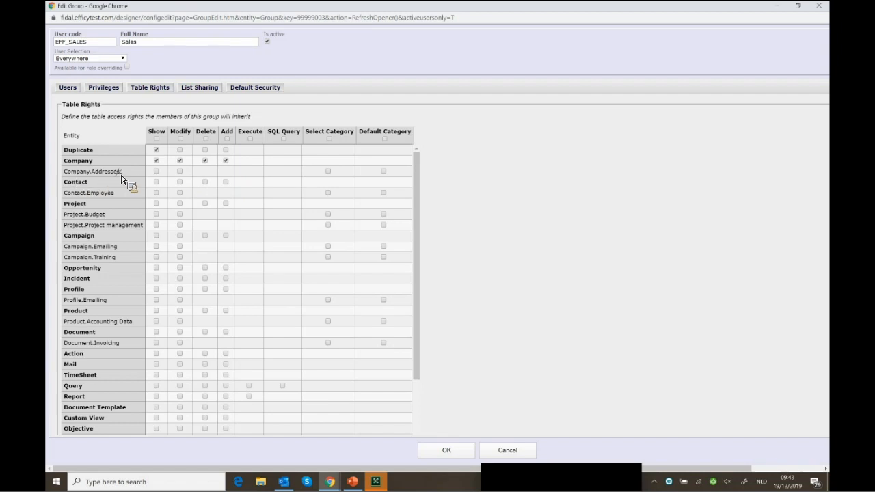
pyautogui.doubleClick(95, 176)
pyautogui.click(95, 179)
pyautogui.click(153, 150)
pyautogui.click(156, 139)
pyautogui.click(180, 138)
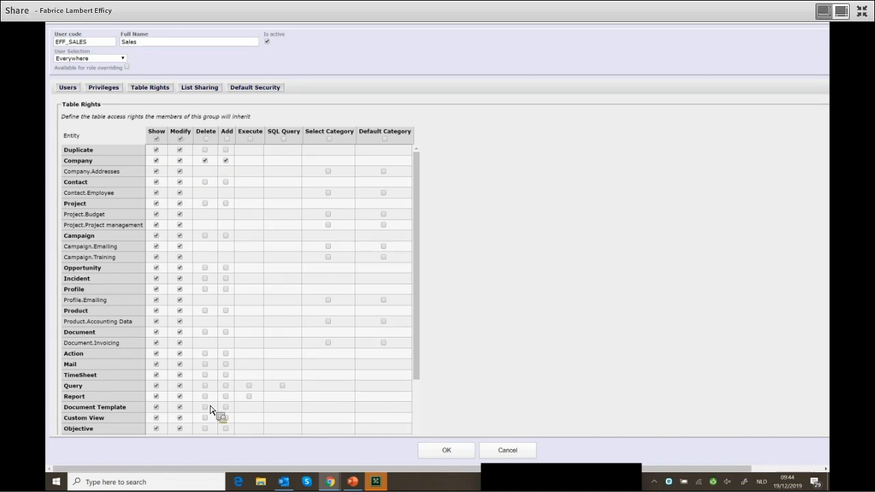
pyautogui.click(206, 139)
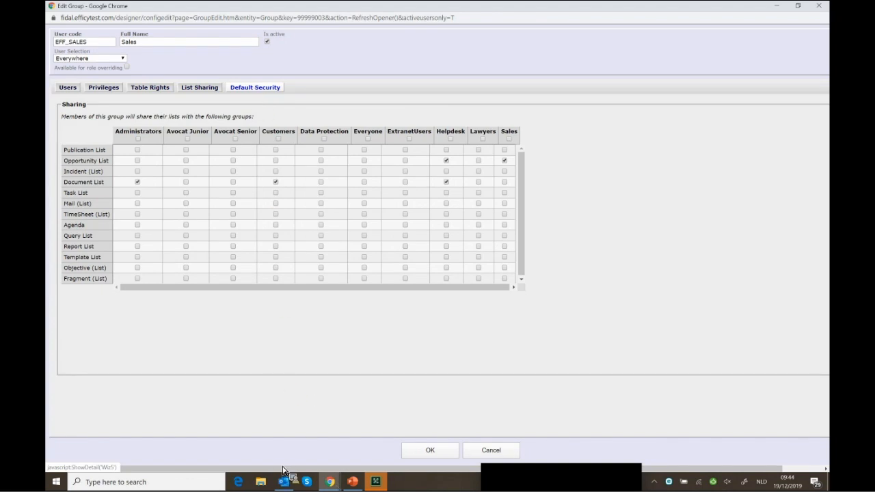
# Step: Switch to the CRM and examine the user selector of the task list
pyautogui.click(330, 482)
pyautogui.click(291, 441)
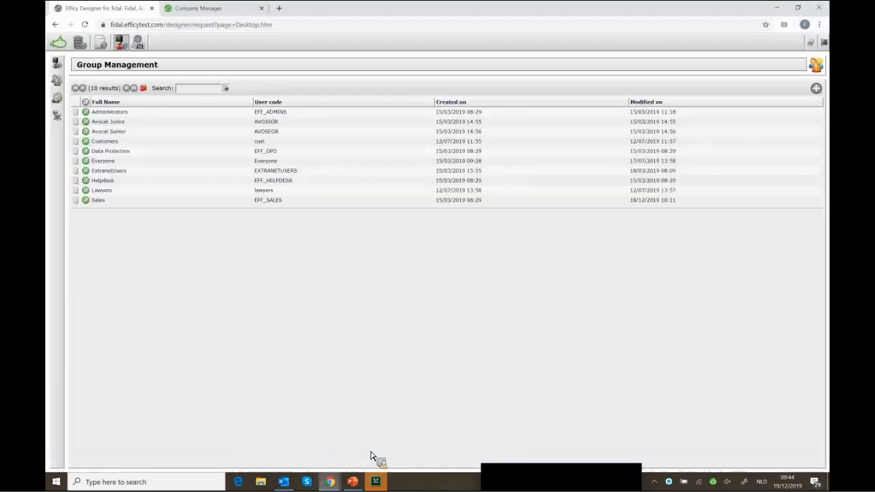
pyautogui.click(330, 482)
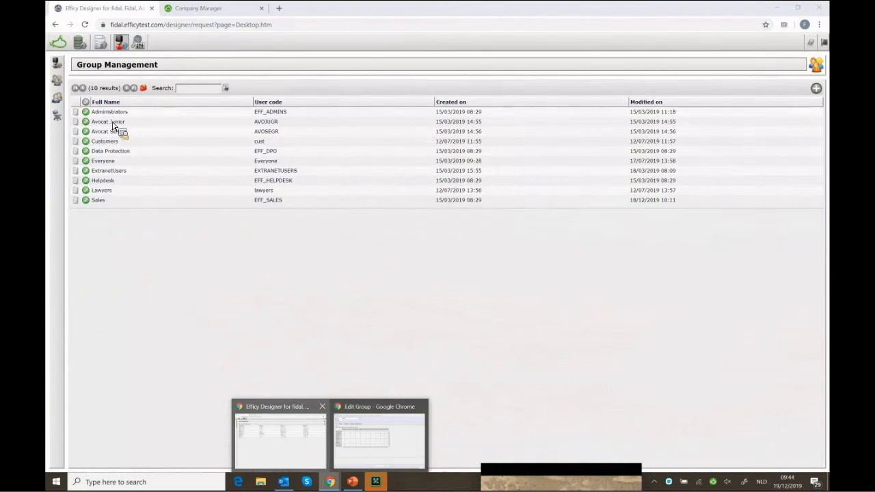
pyautogui.click(198, 9)
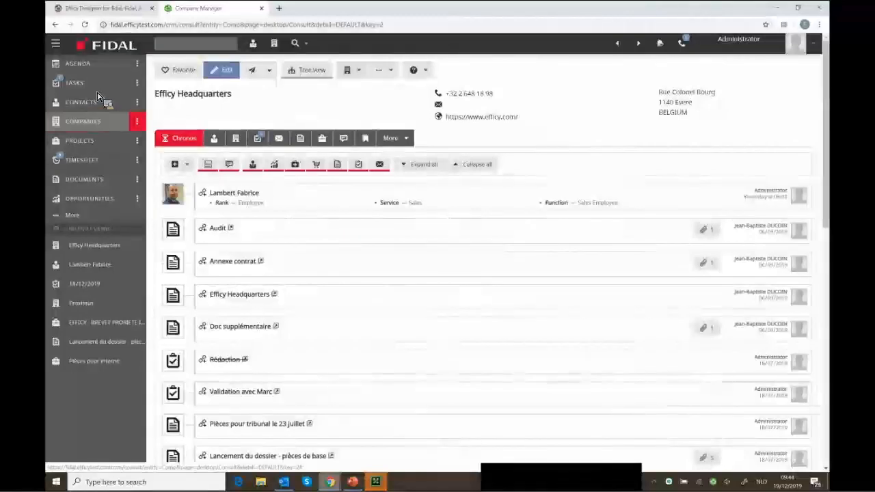
pyautogui.click(74, 82)
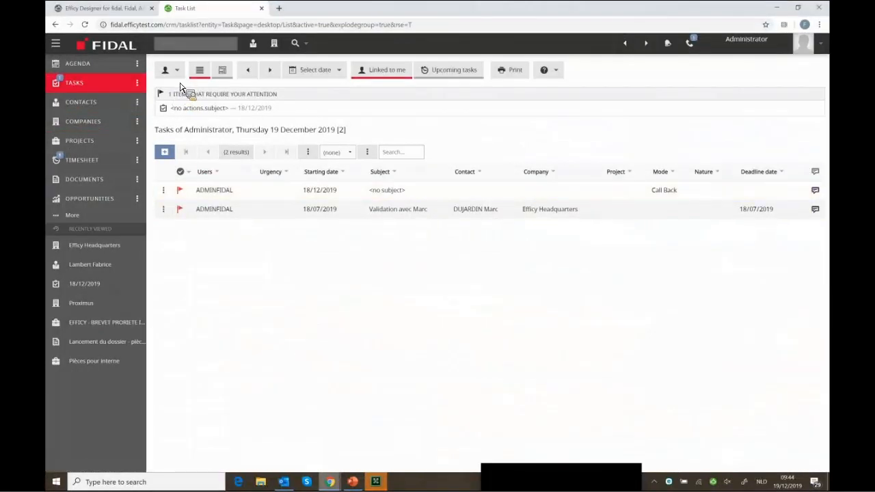
pyautogui.click(175, 73)
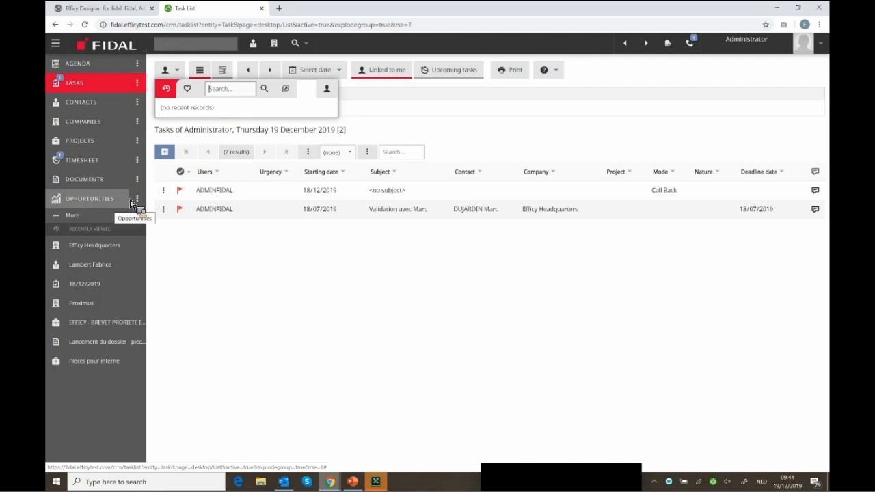
# Step: Return to the Sales group in Efficy Designer and examine the default security levels on Company for Record Owner and Administrators
pyautogui.hotkey('ctrl', 'Tab')
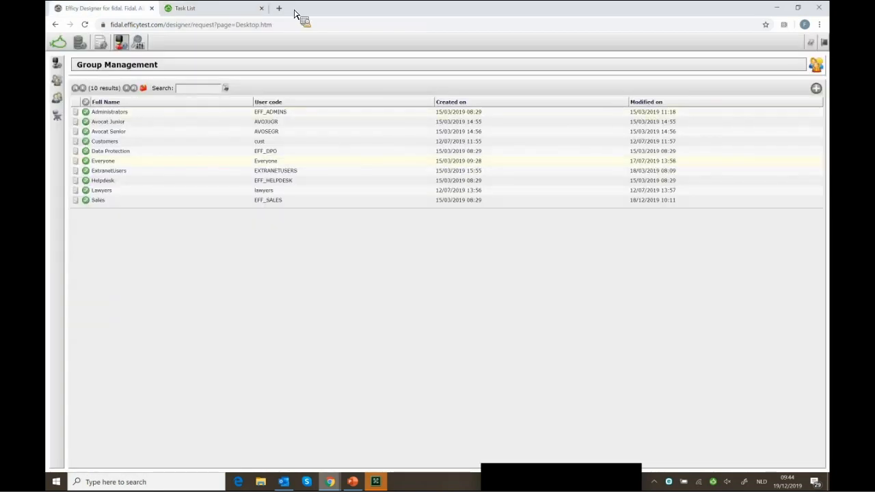
pyautogui.click(99, 204)
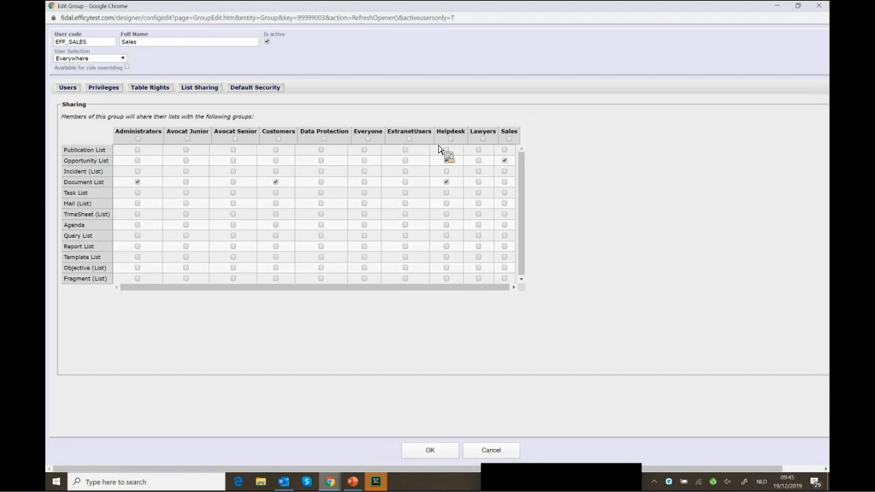
pyautogui.click(252, 90)
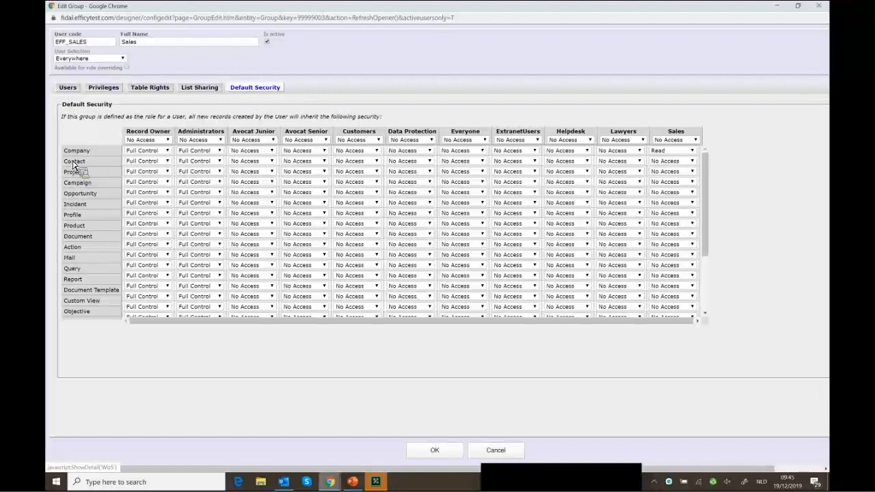
pyautogui.click(152, 153)
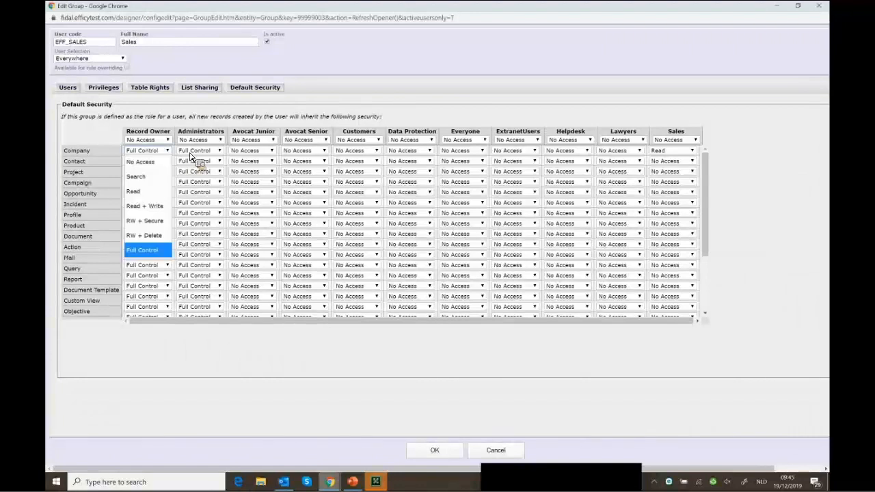
pyautogui.click(191, 155)
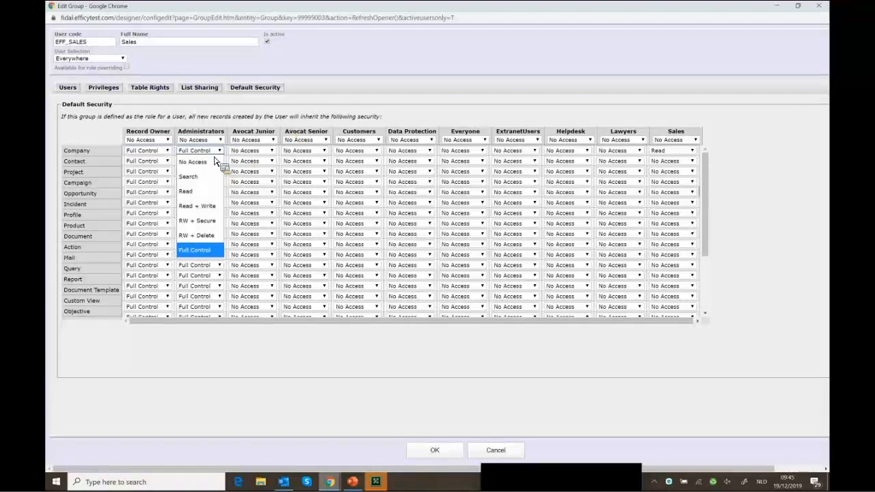
# Step: Set the Sales group's default security on Company for Avocat Junior to Read
pyautogui.click(249, 156)
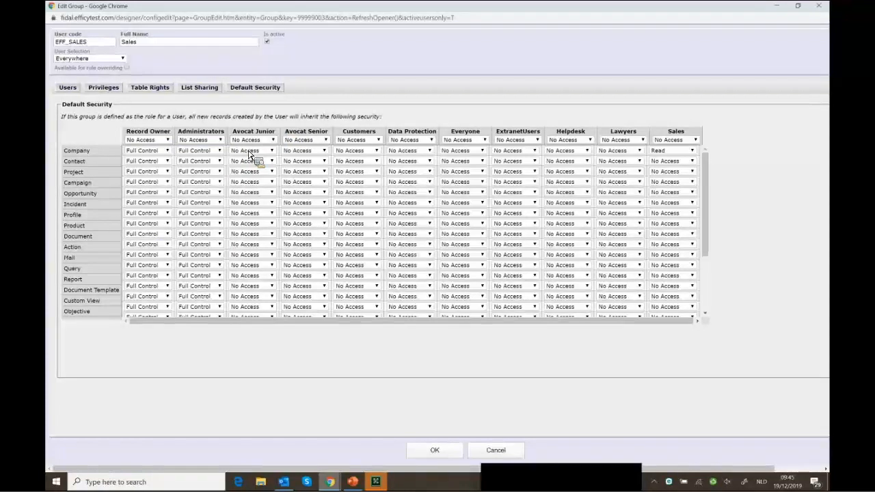
pyautogui.click(249, 152)
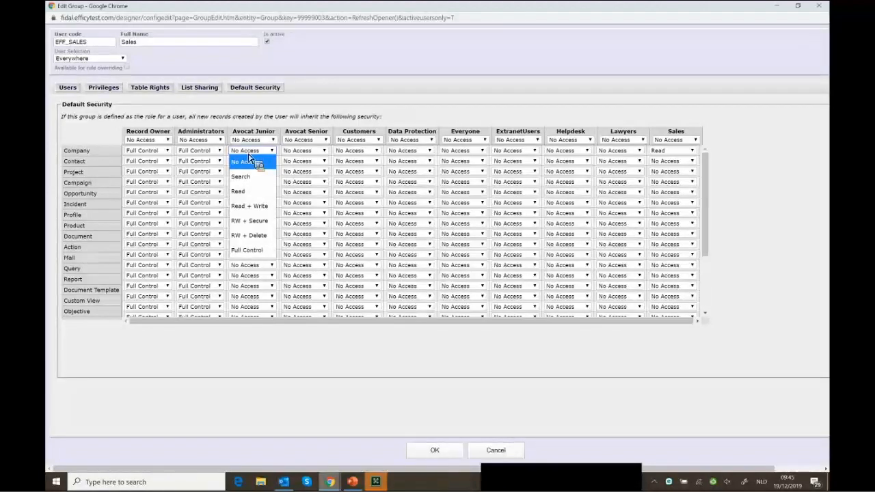
pyautogui.click(240, 192)
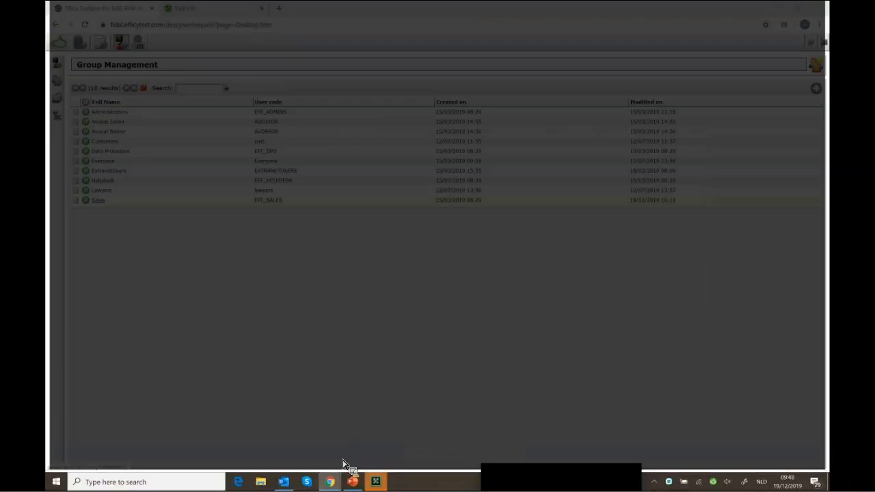
pyautogui.click(343, 463)
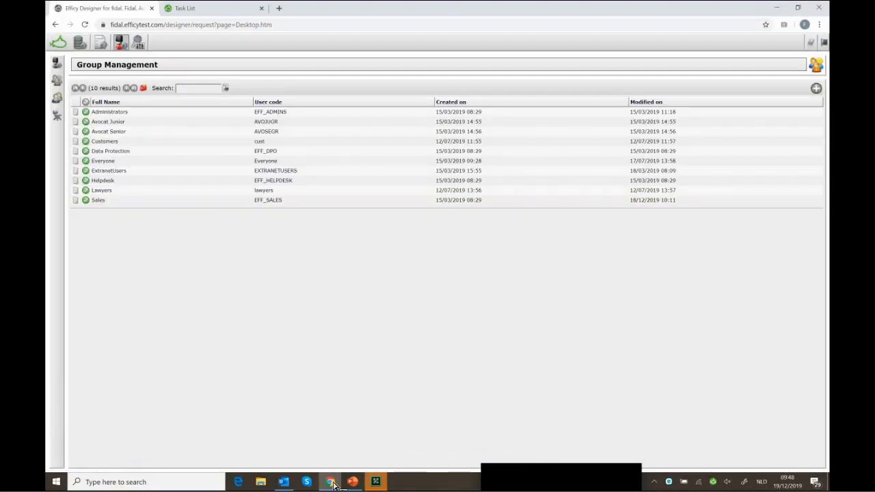
pyautogui.press('super+d')
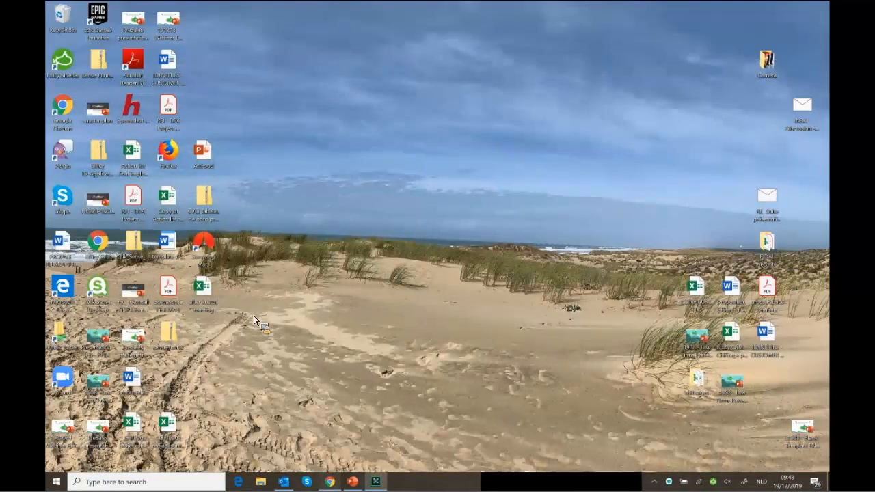
pyautogui.press('super+d')
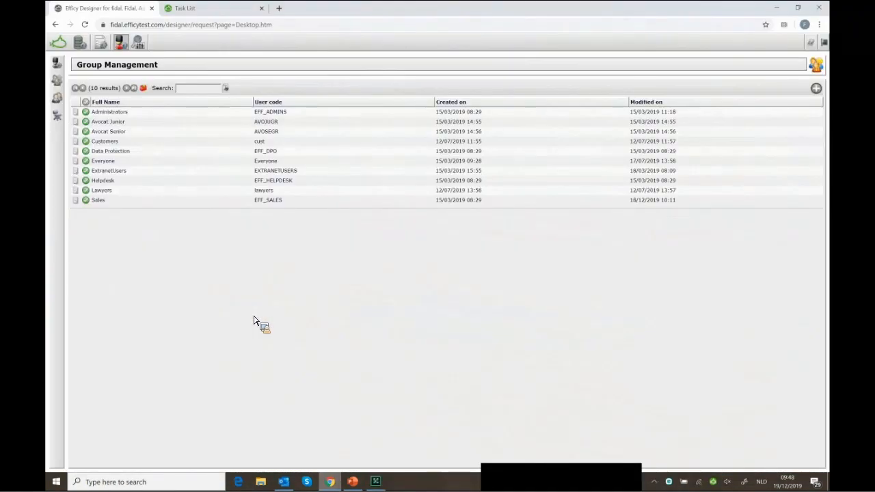
# Step: Open the resource management list and examine the blank form for a new resource
pyautogui.moveTo(94, 154); pyautogui.dragTo(59, 123)
pyautogui.click(59, 119)
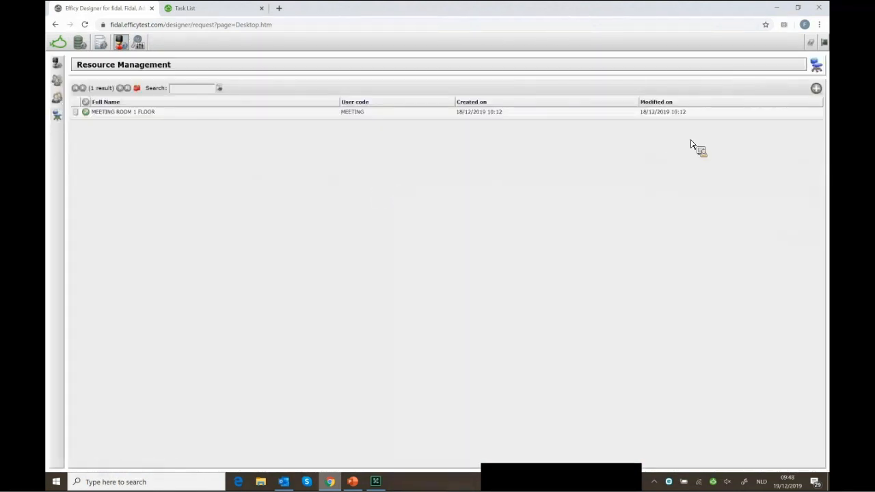
pyautogui.click(817, 89)
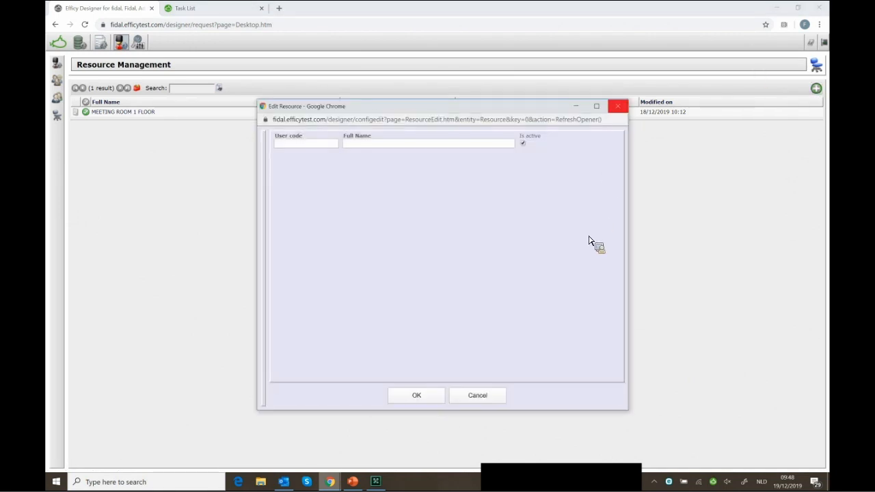
pyautogui.click(618, 106)
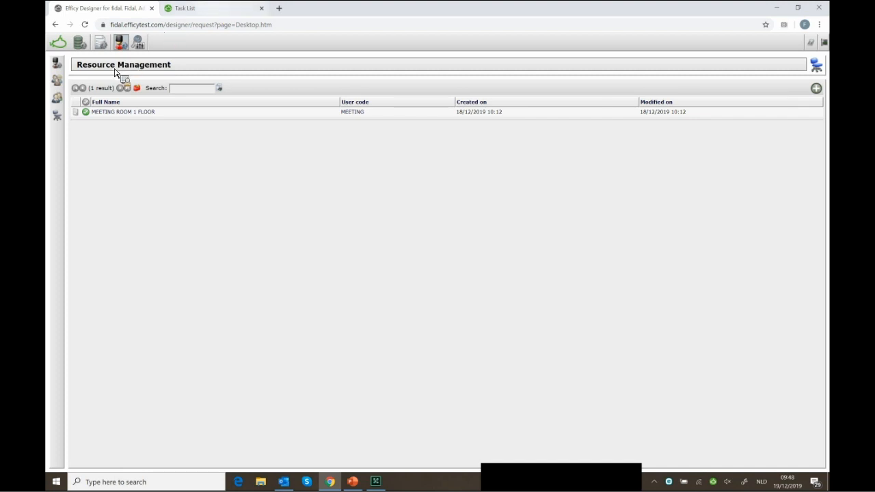
# Step: Switch to the CRM agenda and filter its user selection for "MEETING ROOM 2 FLOOR"
pyautogui.click(184, 8)
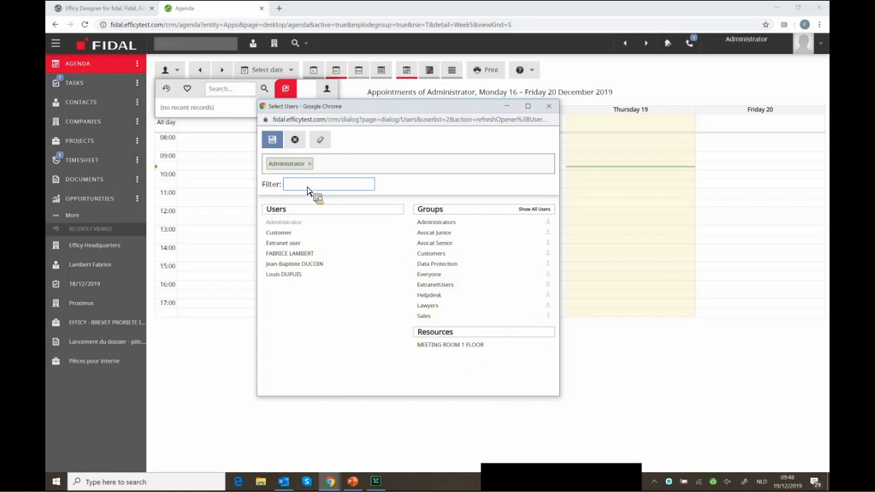
pyautogui.write('M')
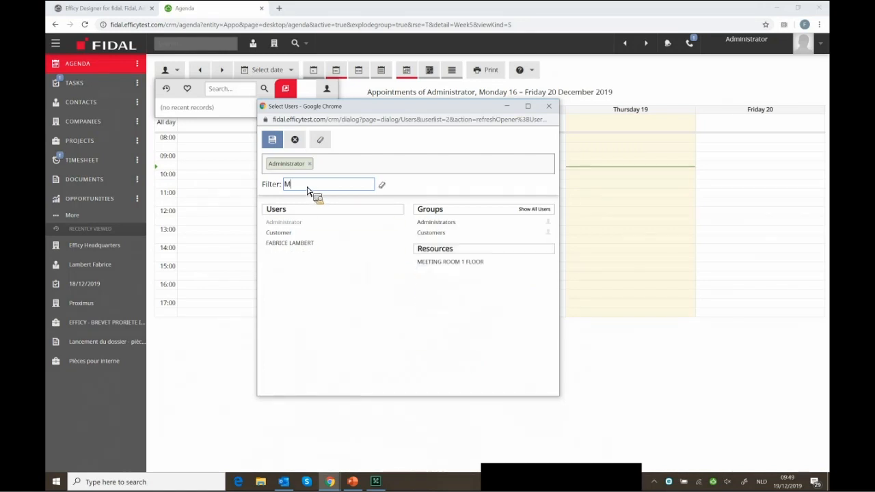
pyautogui.write('EETING ROOM')
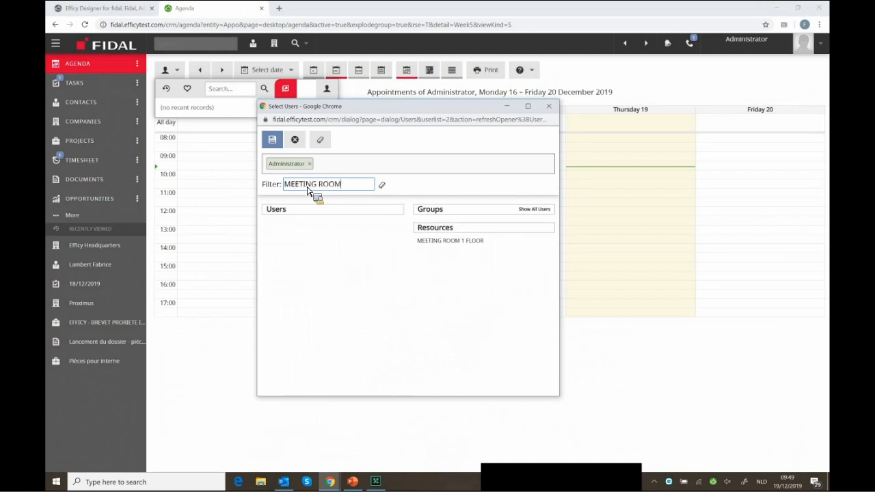
pyautogui.write(' 2 FLOOT')
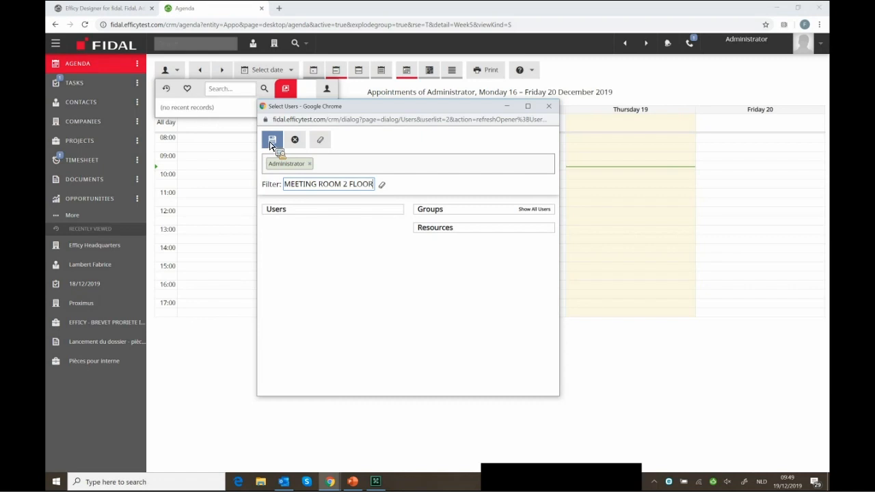
pyautogui.press('BackSpace')
pyautogui.write('R')
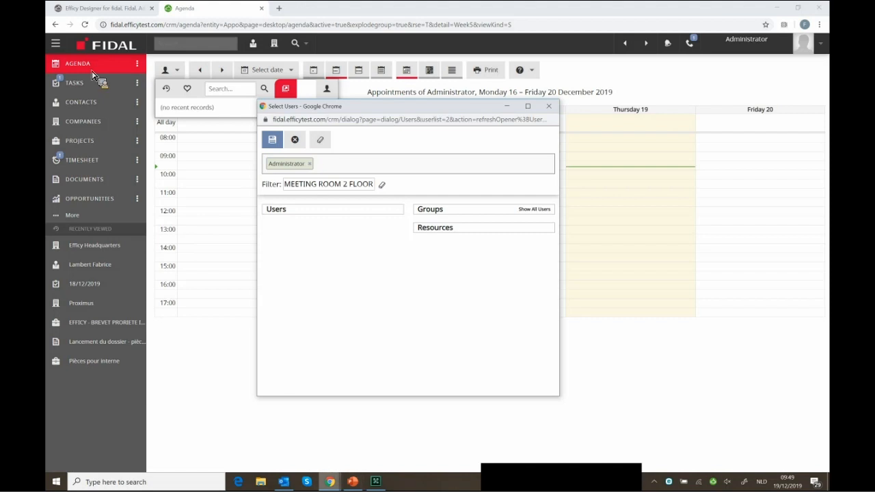
pyautogui.click(330, 482)
pyautogui.click(298, 440)
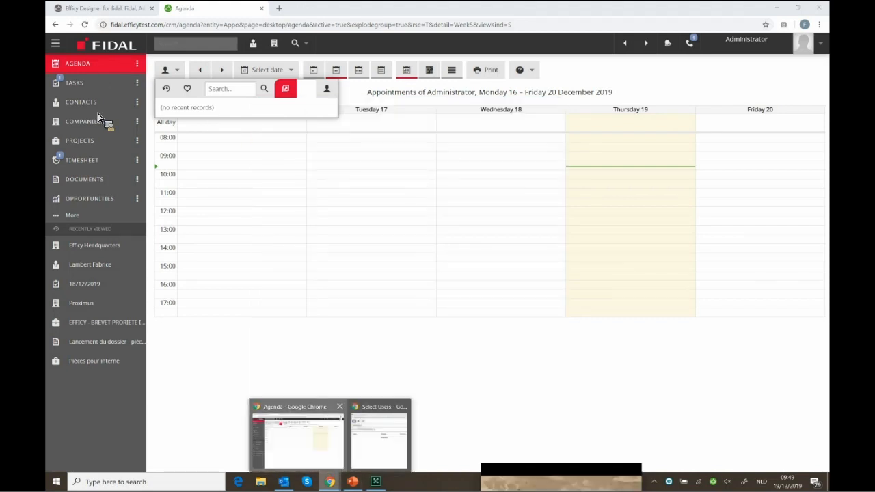
# Step: Return to Efficy Designer and start a new resource with the user code ROOM2
pyautogui.click(104, 8)
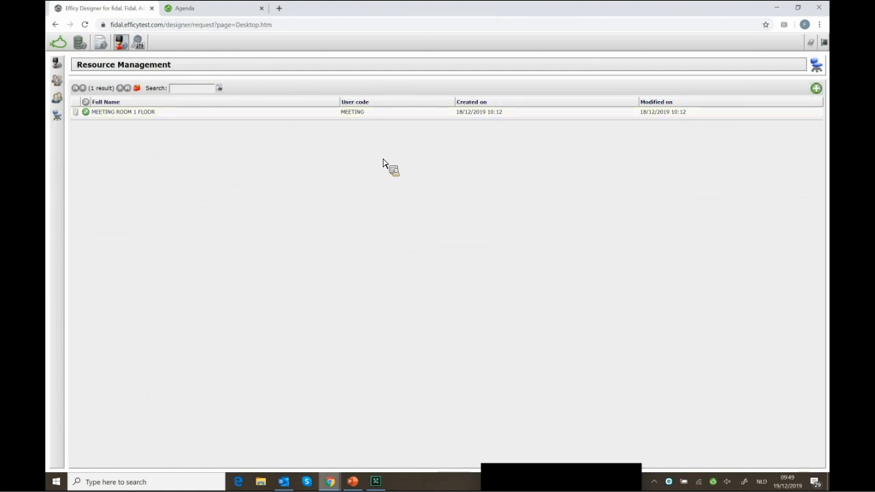
pyautogui.click(816, 88)
pyautogui.click(305, 144)
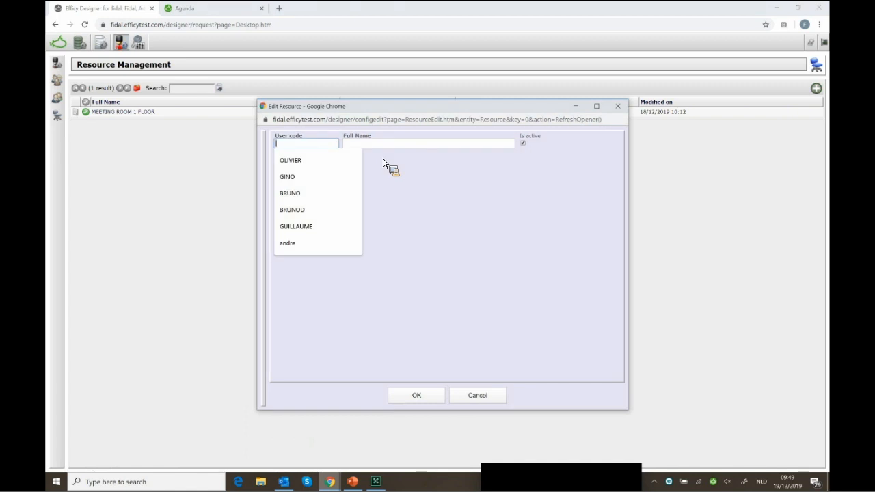
pyautogui.write('ROOM2')
pyautogui.press('Tab')
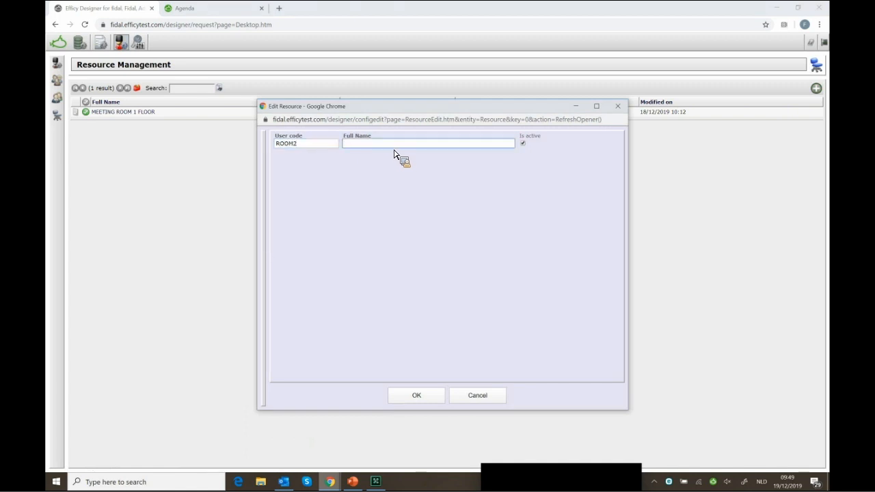
# Step: Enter MEETING ROOM 2 FLOOR as the new resource's full name and save the resource
pyautogui.write('MEETIN')
pyautogui.press('Down')
pyautogui.write('G')
pyautogui.press('Down')
pyautogui.press('Return')
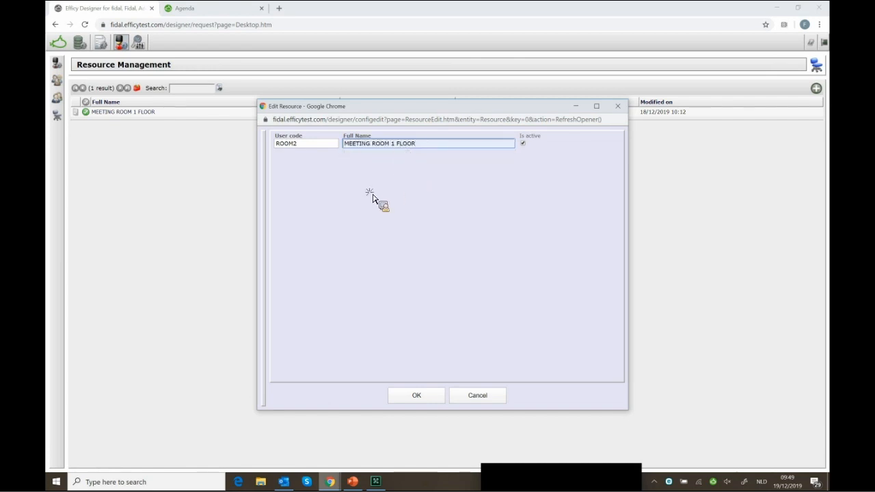
pyautogui.press('Left')
pyautogui.press('Left')
pyautogui.press('Left')
pyautogui.press('Left')
pyautogui.press('Left')
pyautogui.press('Left')
pyautogui.write('2')
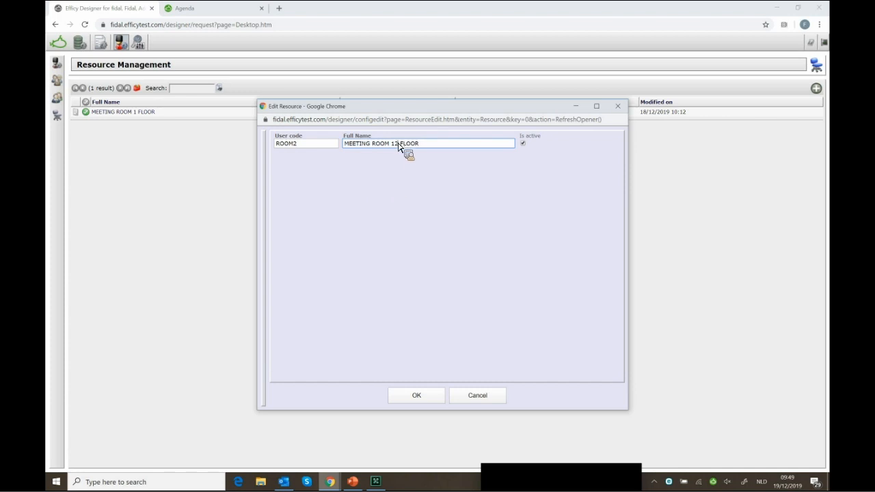
pyautogui.press('BackSpace')
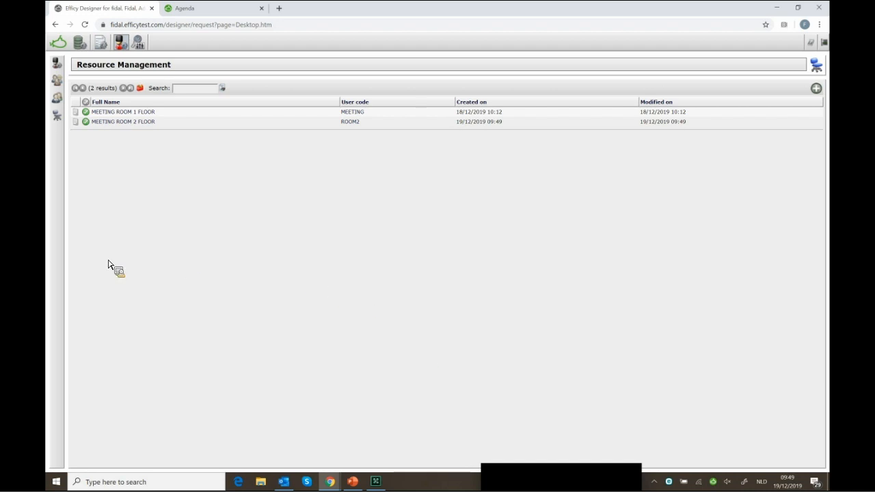
# Step: Reopen the resource list from user management and review the MEETING ROOM 2 FLOOR resource
pyautogui.click(134, 47)
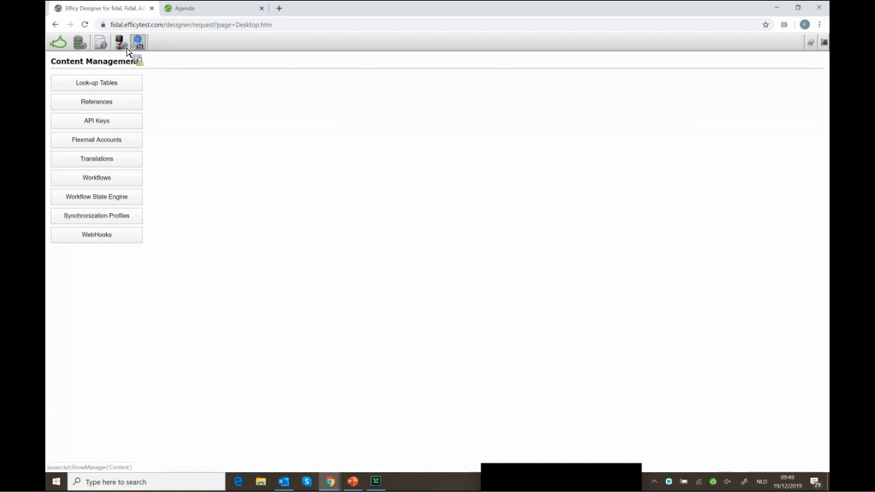
pyautogui.click(124, 47)
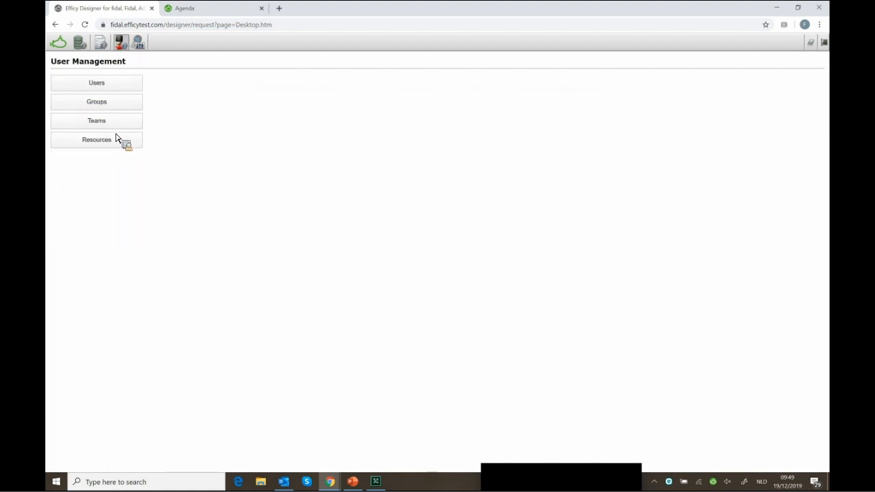
pyautogui.click(119, 137)
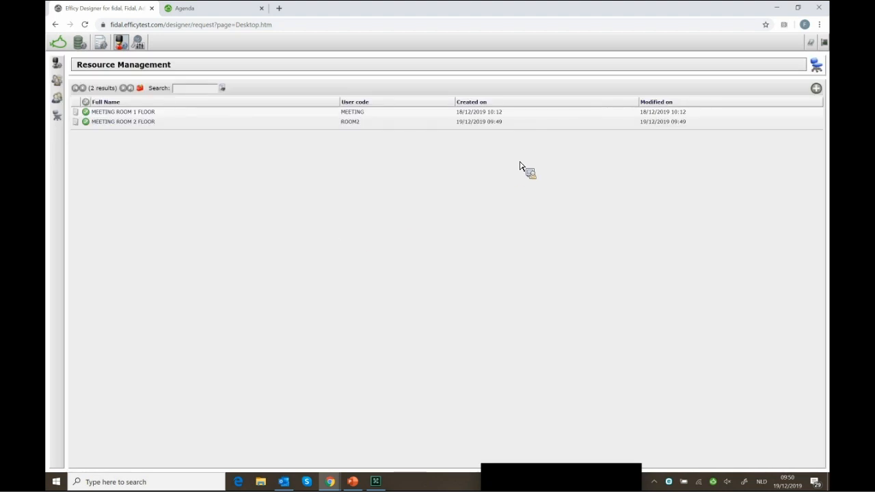
pyautogui.click(124, 121)
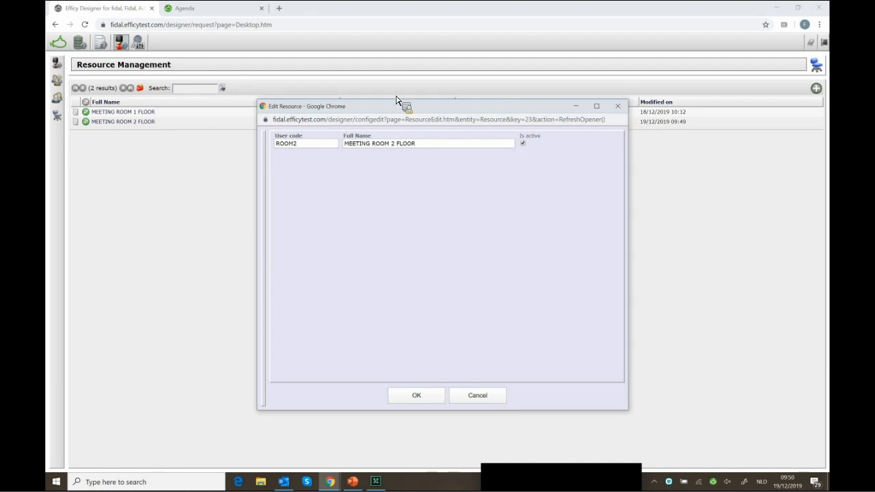
pyautogui.click(137, 45)
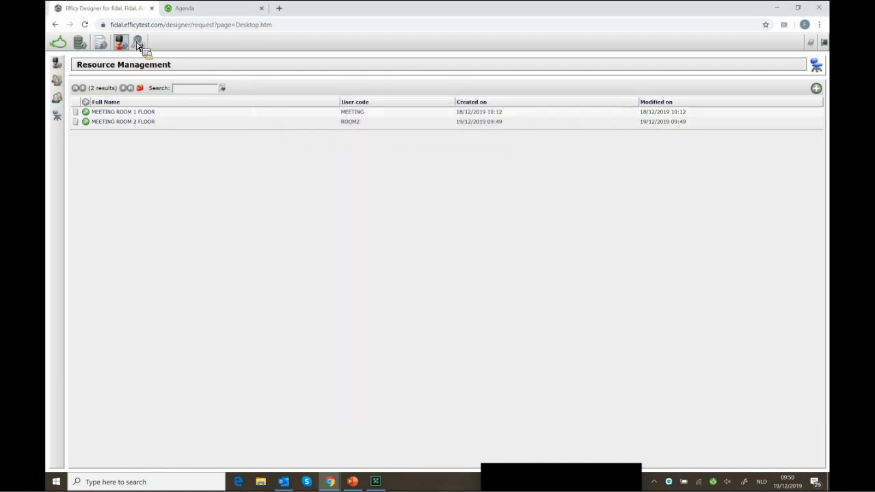
# Step: Open content management, then switch to the CRM agenda and examine the Mode options of a new action
pyautogui.click(137, 44)
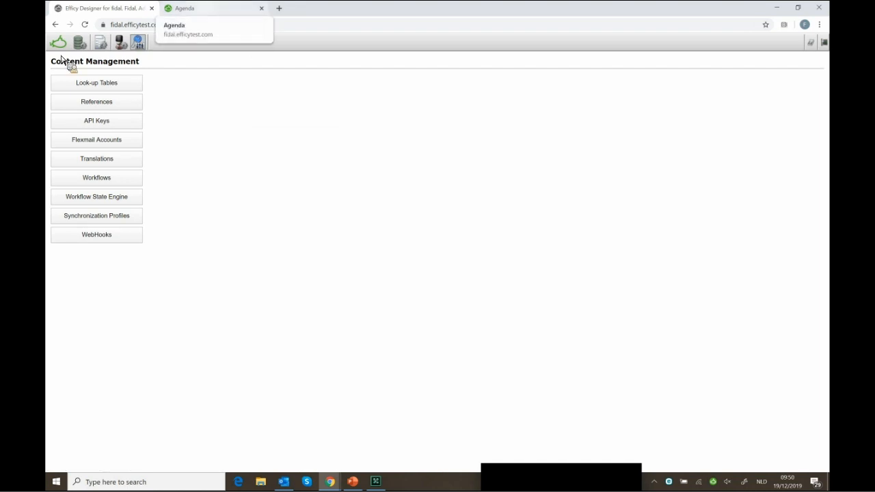
pyautogui.hotkey('ctrl', 'Tab')
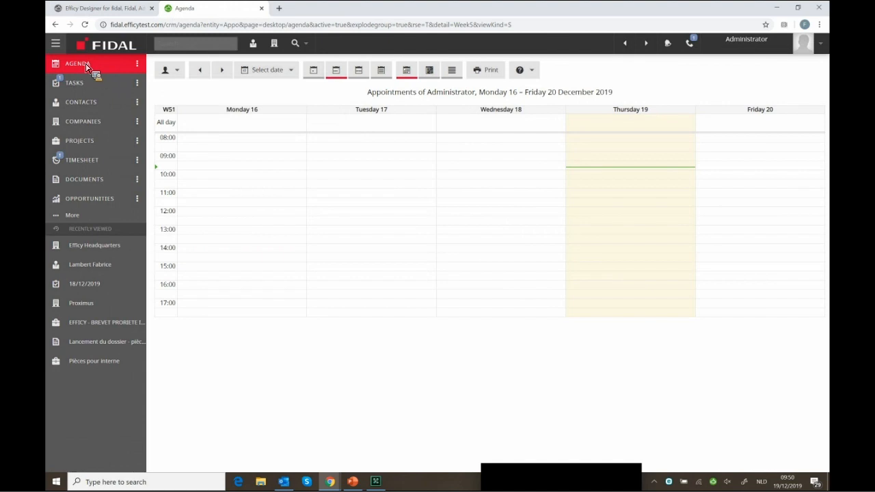
pyautogui.click(87, 66)
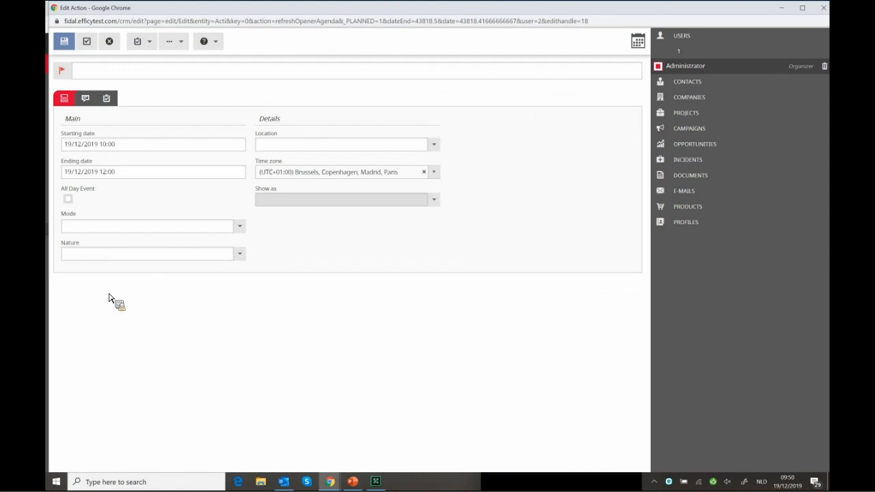
pyautogui.click(239, 227)
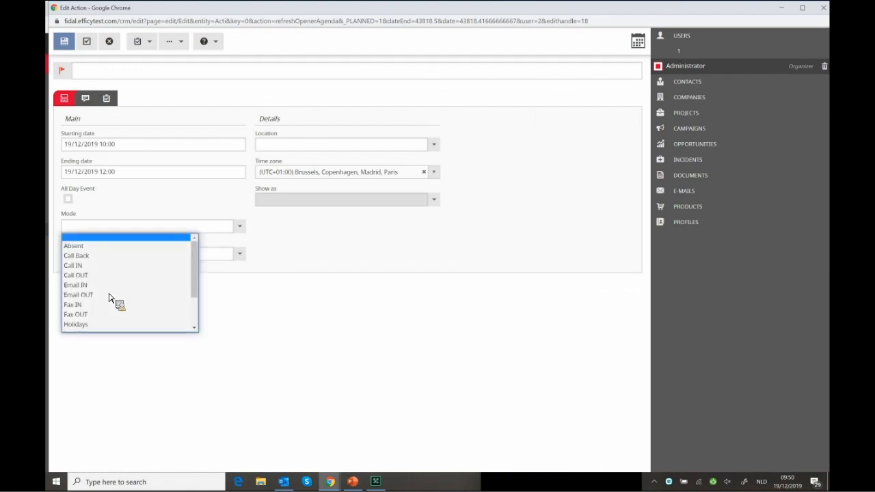
pyautogui.scroll(-2, 110, 299)
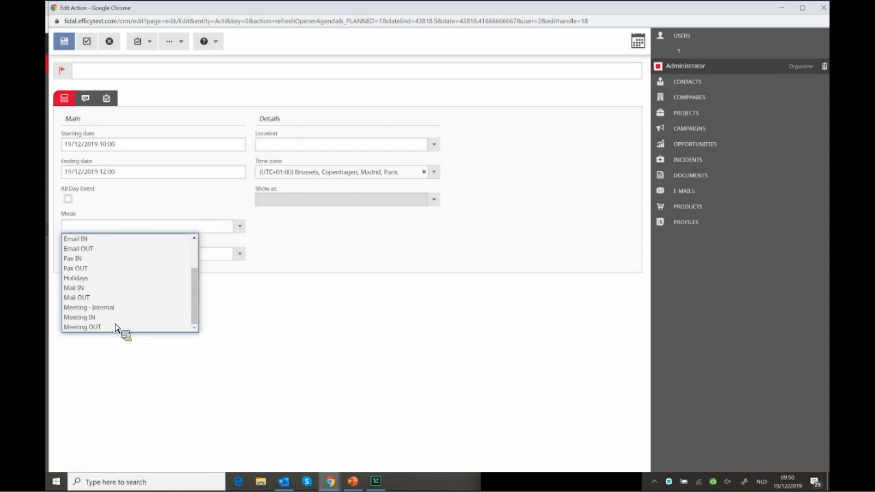
pyautogui.click(292, 338)
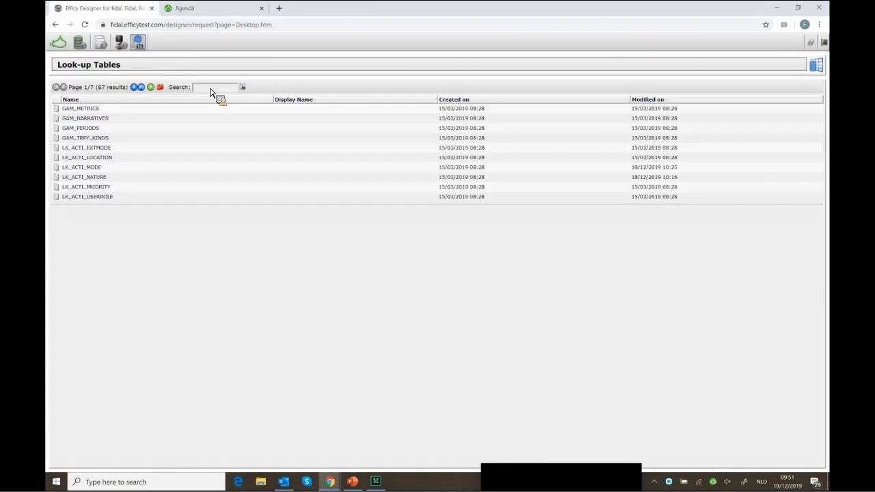
# Step: Search the look-up tables for "acti" and open the LK_ACTI_MODE table for editing
pyautogui.click(210, 89)
pyautogui.write('acti')
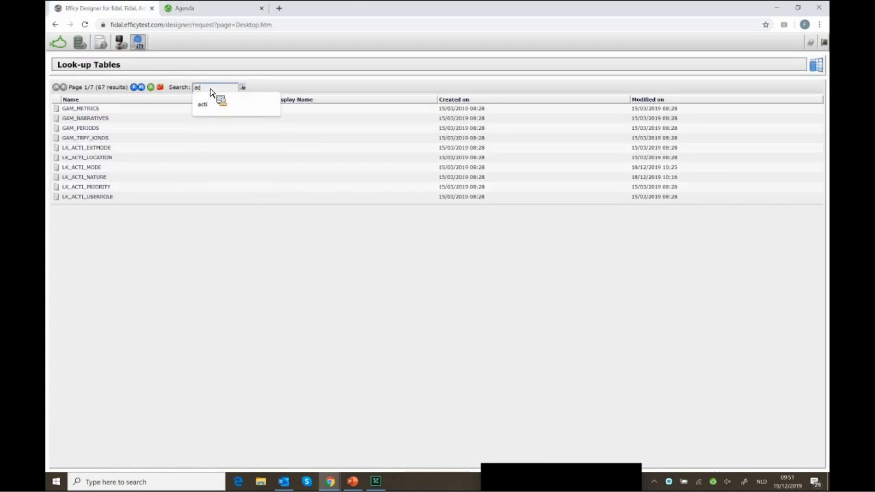
pyautogui.press('Return')
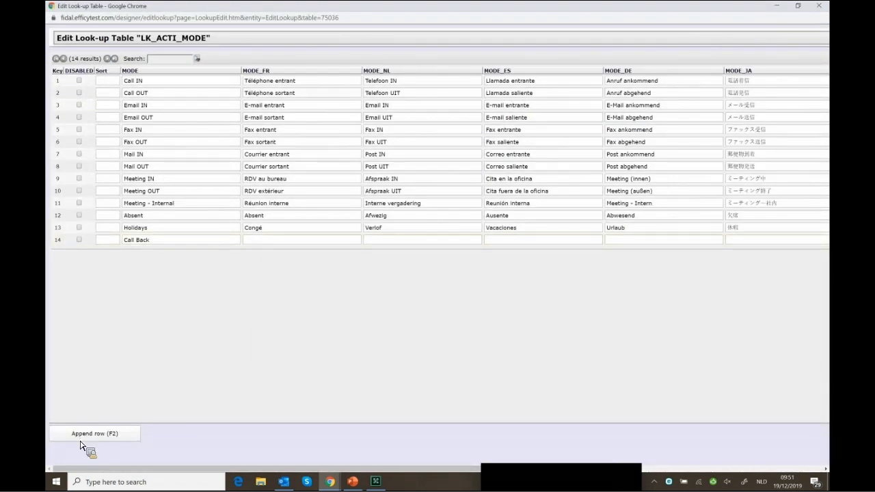
# Step: Append a row to the LK_ACTI_MODE table with the mode WEBSEM and the sort value 1
pyautogui.press('F2')
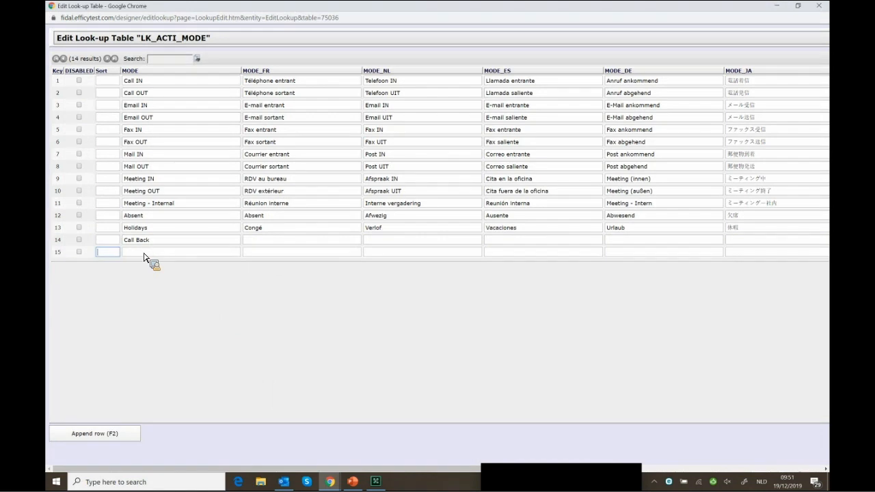
pyautogui.press('Tab')
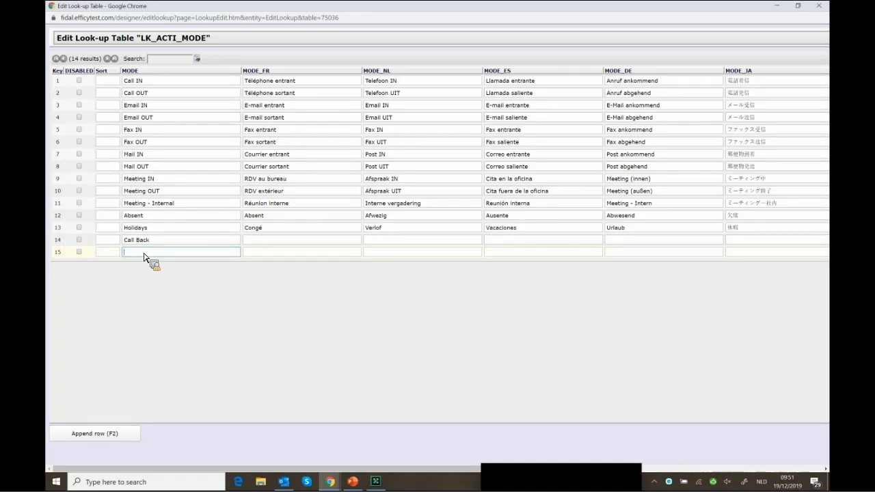
pyautogui.write('WEBSEM')
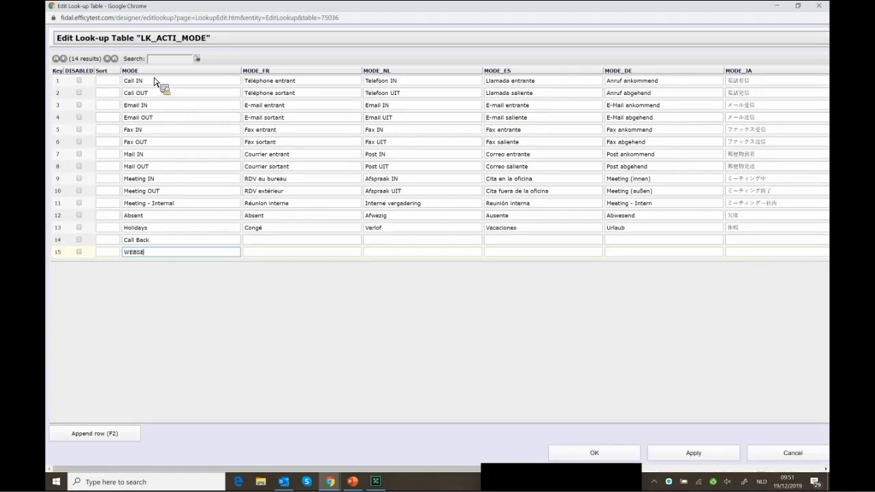
pyautogui.click(156, 222)
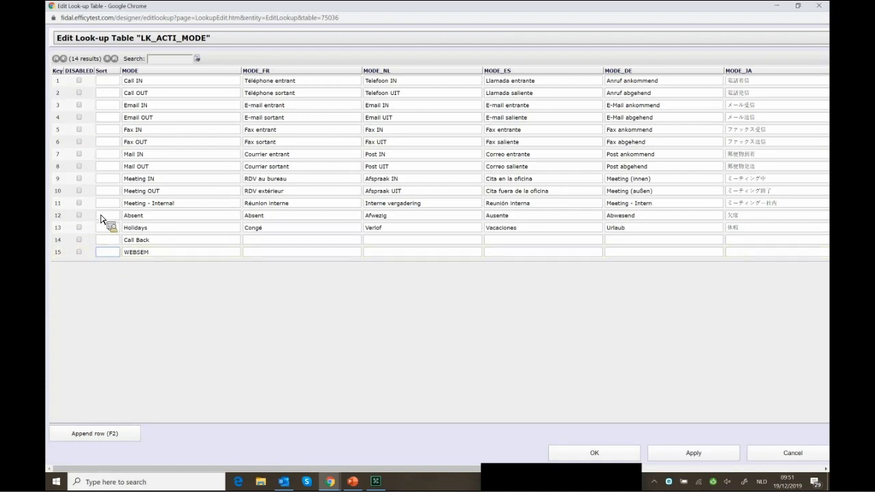
pyautogui.click(107, 253)
pyautogui.write('1')
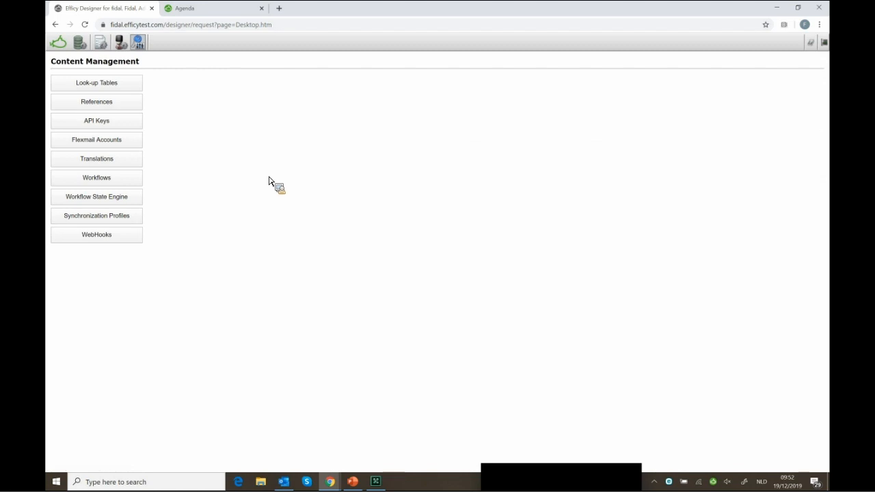
# Step: Open the references in content management and start a new reference named ORDER FORM 2
pyautogui.click(112, 108)
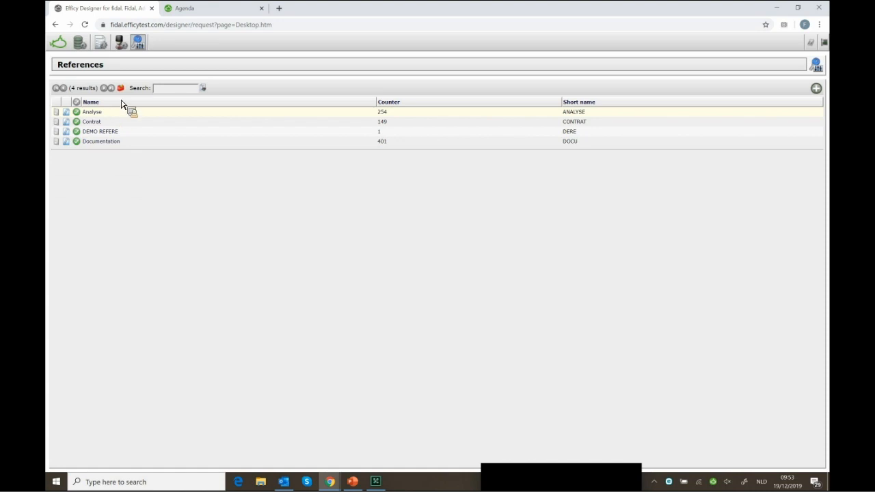
pyautogui.click(818, 88)
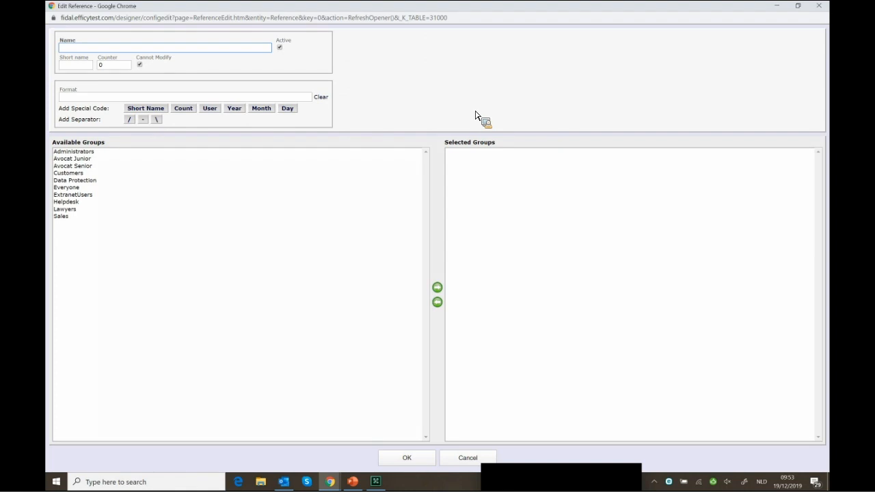
pyautogui.write('ORDER FORM 2')
pyautogui.click(556, 109)
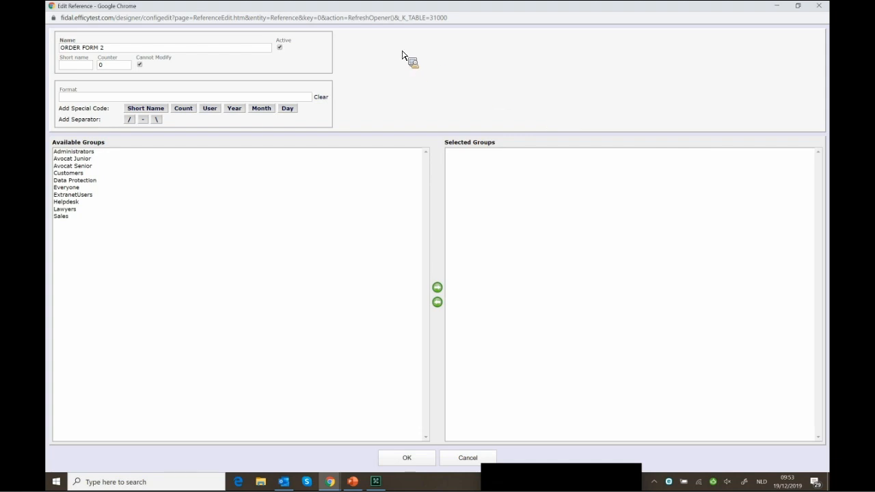
# Step: Set the new reference's short name to ORD and its counter to 506
pyautogui.click(83, 67)
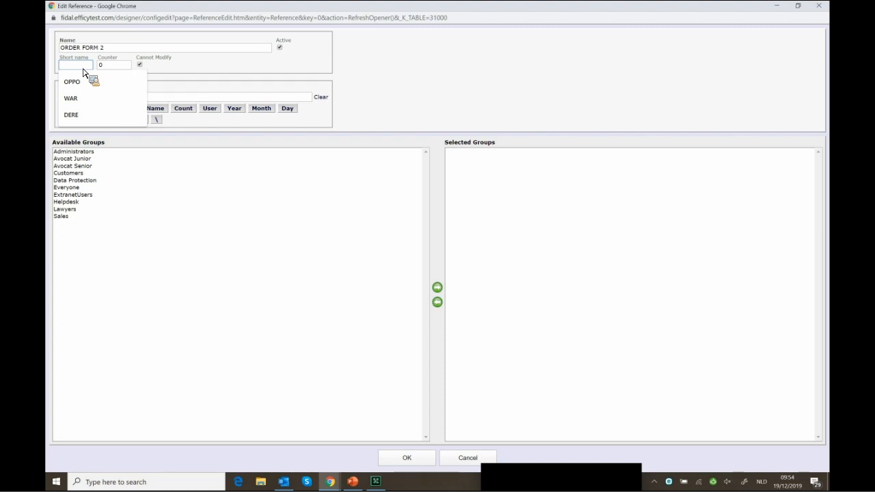
pyautogui.write('ORD')
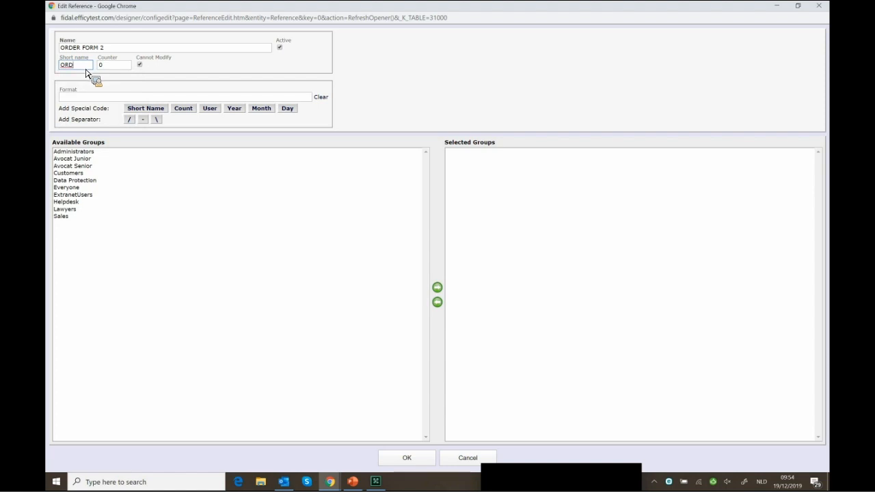
pyautogui.press('Tab')
pyautogui.write('1')
pyautogui.click(191, 73)
pyautogui.press('Tab')
pyautogui.write('506')
# Step: Build the reference format <CODE>-<USER>-<YEAR>/<MONTH>-<COUNT6> from the special codes and separators
pyautogui.click(145, 109)
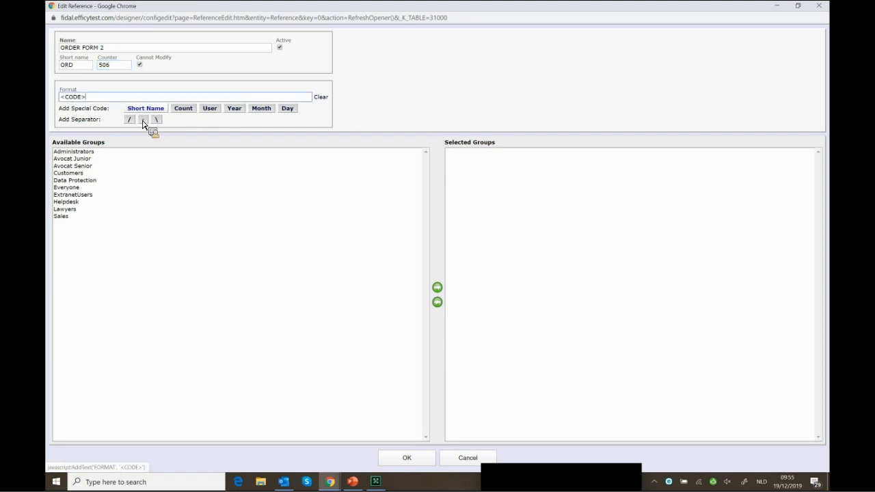
pyautogui.click(144, 122)
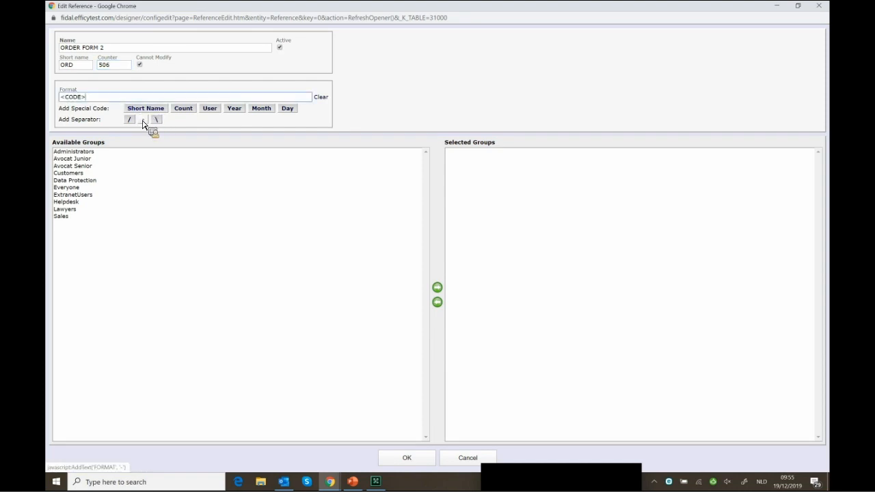
pyautogui.click(205, 113)
pyautogui.click(143, 120)
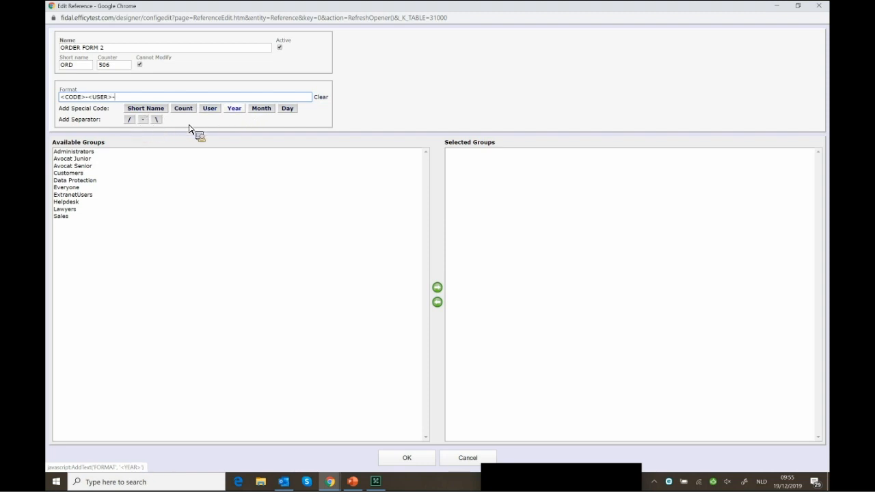
pyautogui.click(234, 108)
pyautogui.click(130, 120)
pyautogui.click(262, 109)
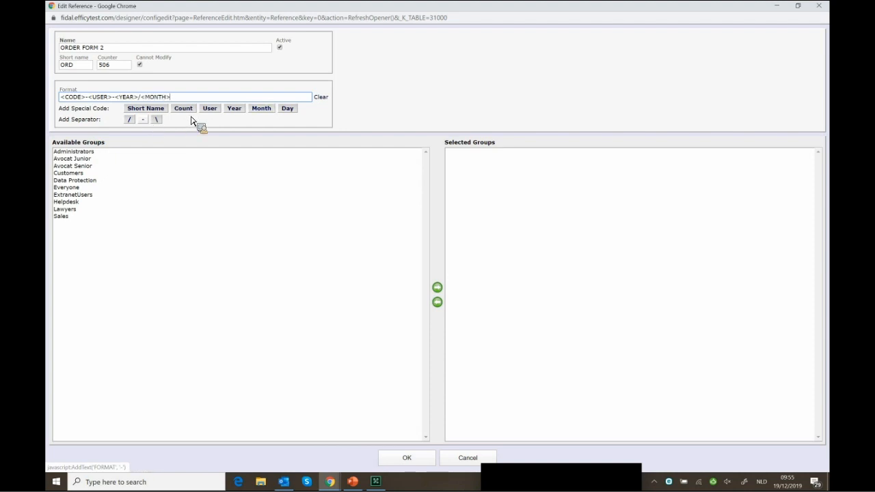
pyautogui.click(143, 120)
pyautogui.click(183, 108)
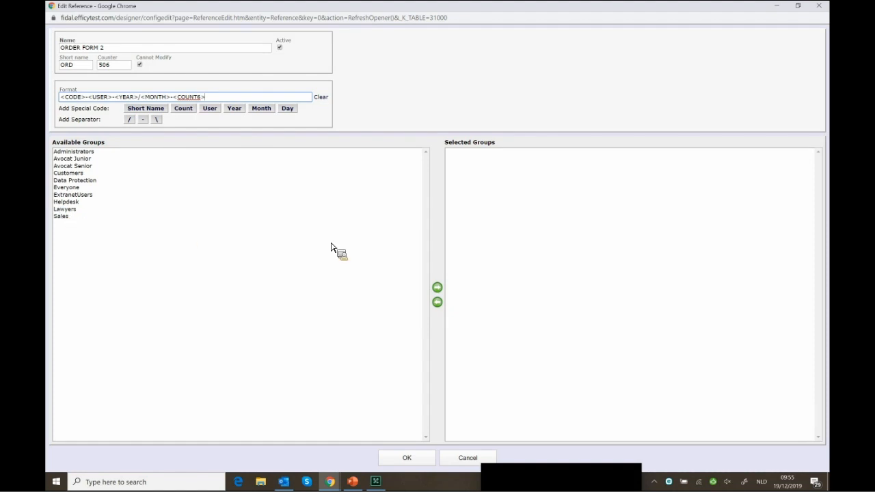
# Step: Assign the Sales group to the ORDER FORM 2 reference and save it
pyautogui.moveTo(406, 467); pyautogui.dragTo(407, 468)
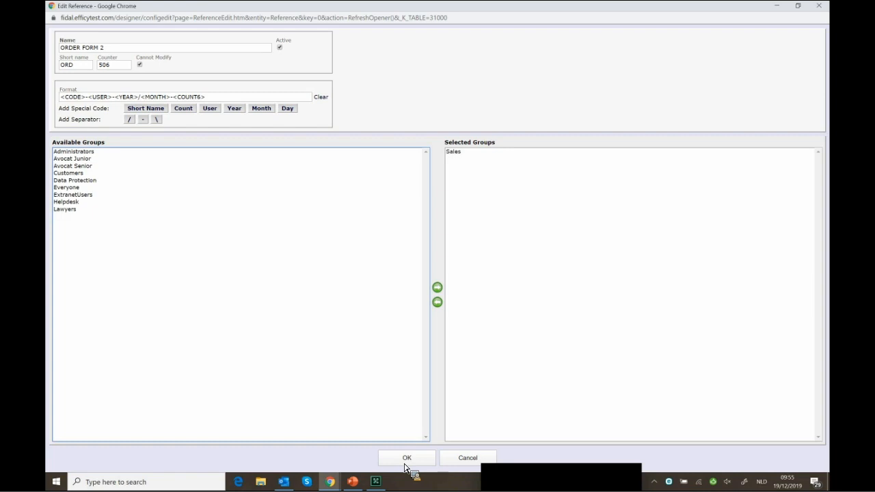
pyautogui.click(406, 464)
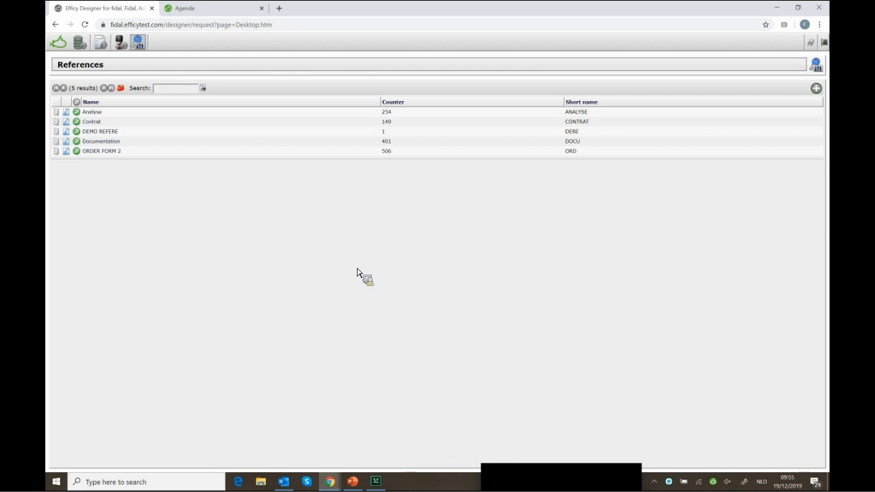
# Step: Return to the content management overview, then switch to PowerPoint and start the slide show from the PROCHAIN WEBINAR slide
pyautogui.click(140, 44)
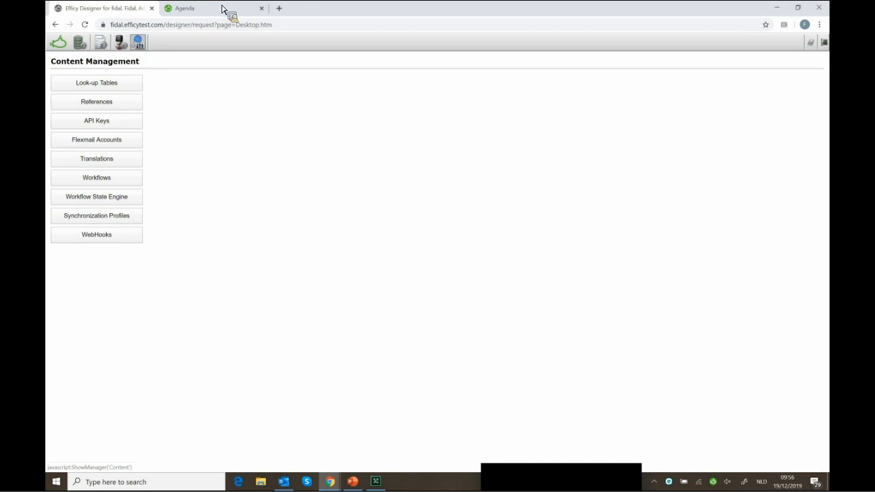
pyautogui.hotkey('ctrl', 'Tab')
pyautogui.click(353, 482)
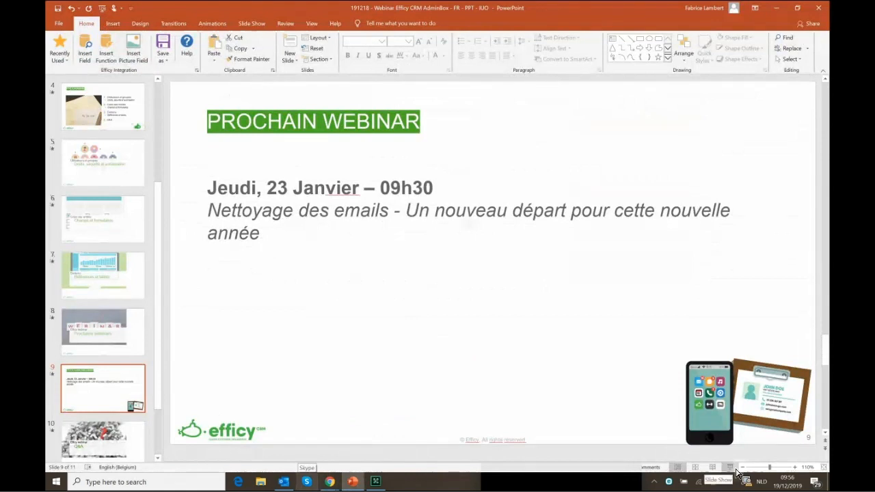
pyautogui.click(732, 468)
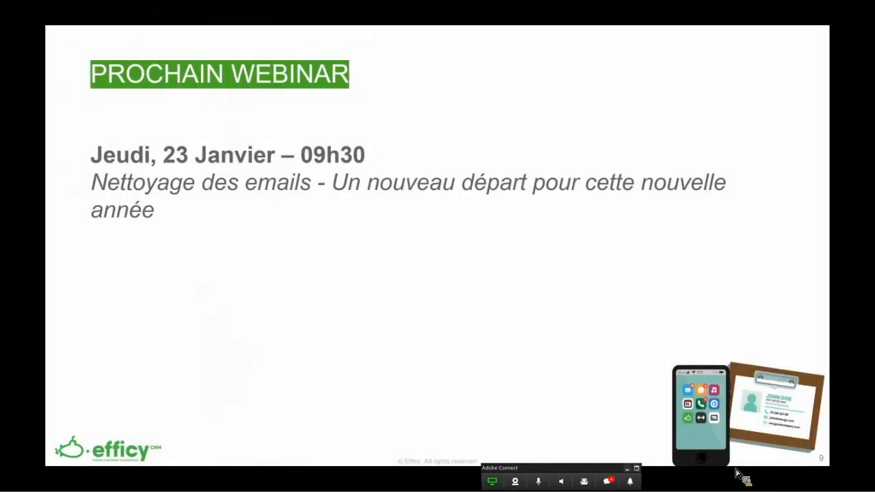